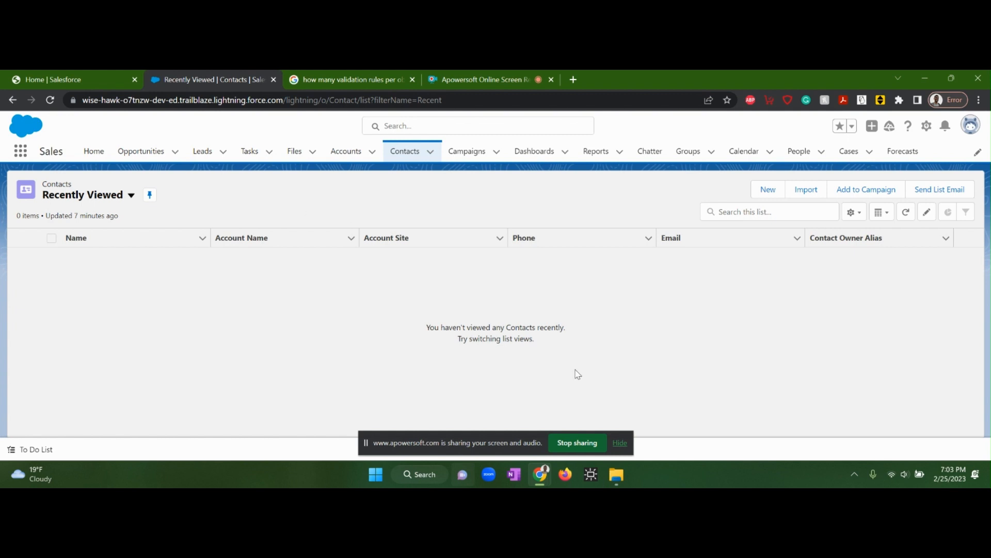
Step: Open Salesforce Setup and go to the Object Manager
click(620, 443)
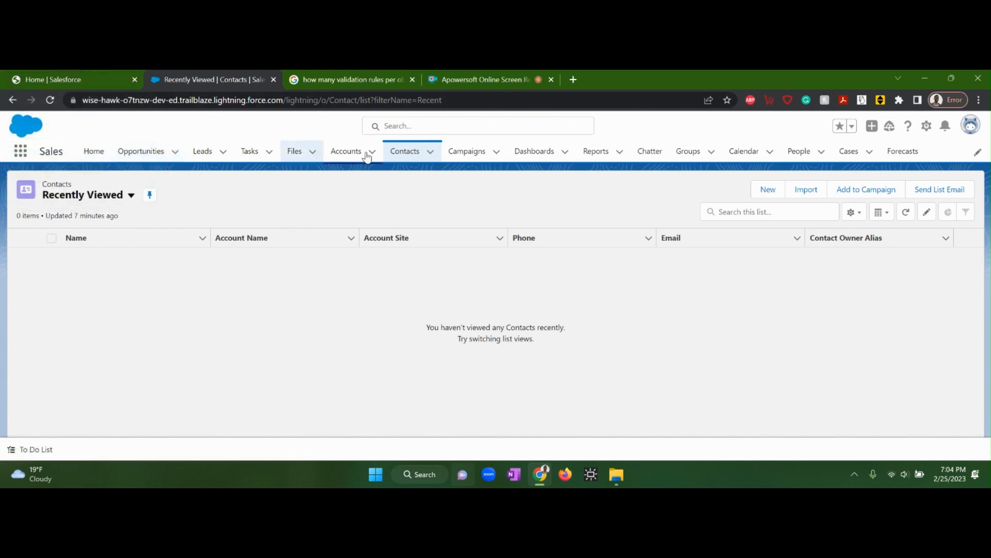
click(927, 126)
click(898, 159)
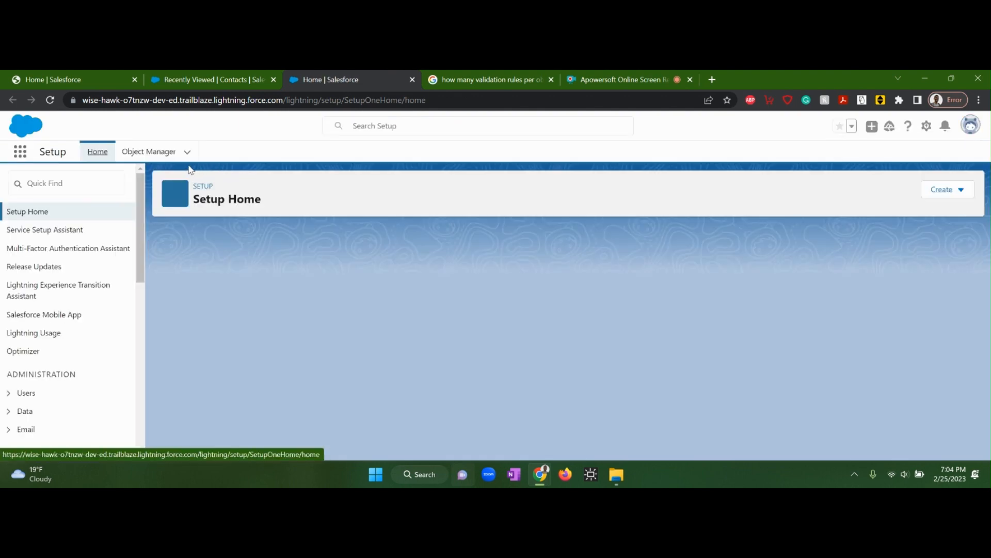
click(149, 152)
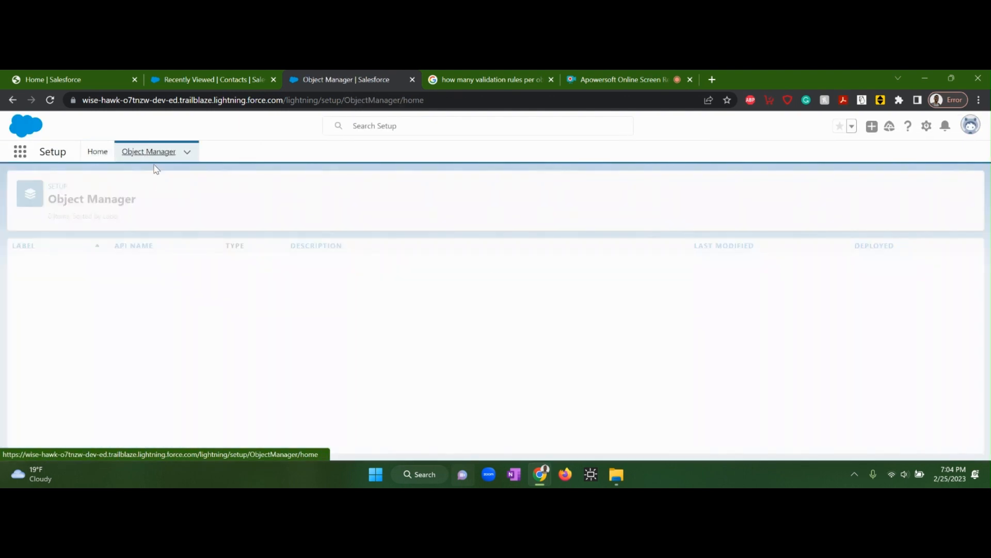
Step: Find the Contact object by searching for "contact" and open its Fields & Relationships
click(815, 192)
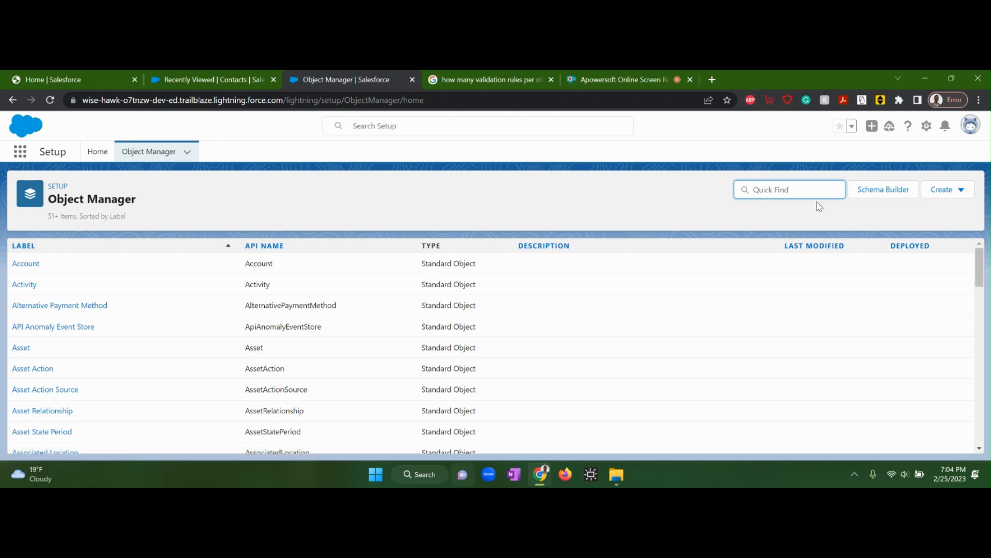
text(contact)
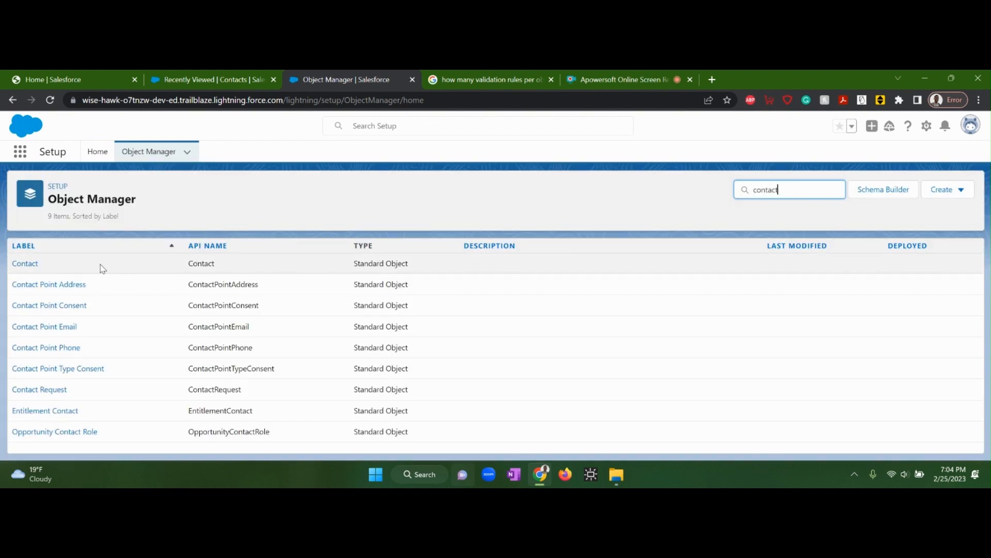
click(26, 265)
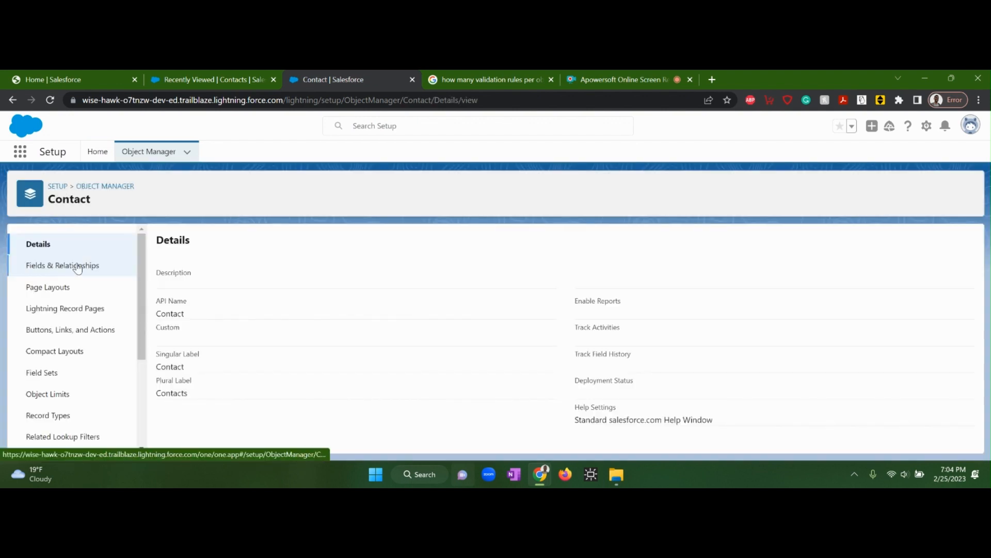
click(79, 266)
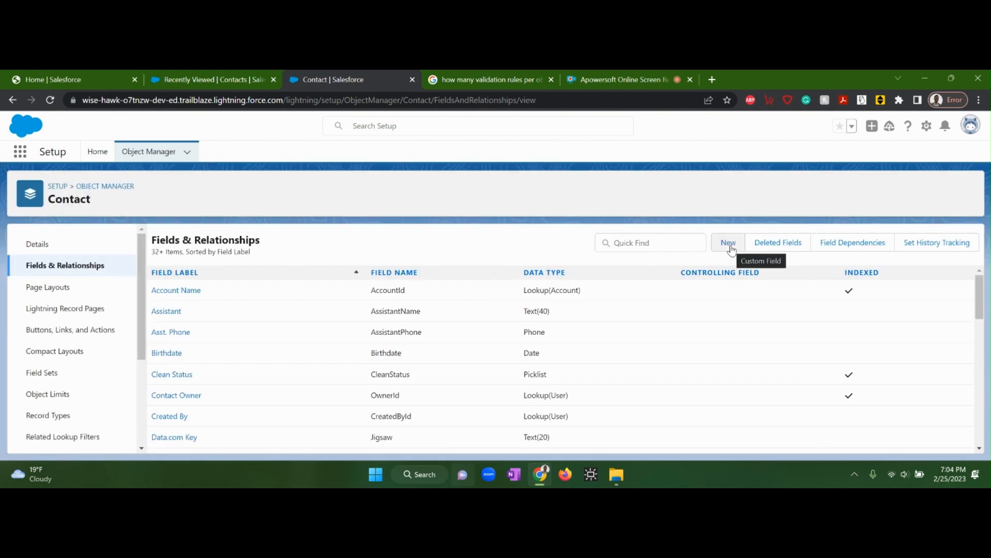
Step: Start a new custom field on the Contact object with the Picklist data type and continue to its details
click(728, 243)
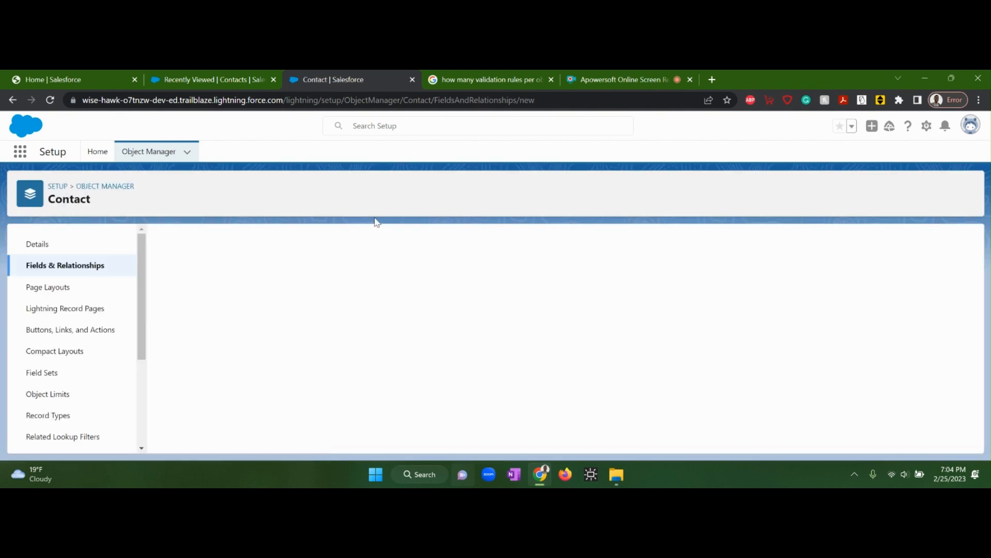
scroll(284, 268, down, 2)
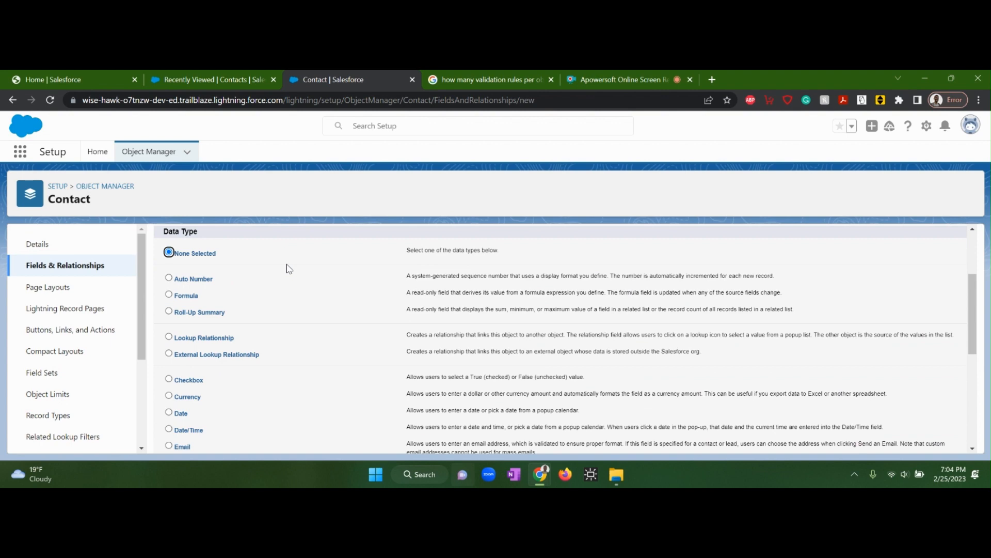
scroll(226, 296, down, 2)
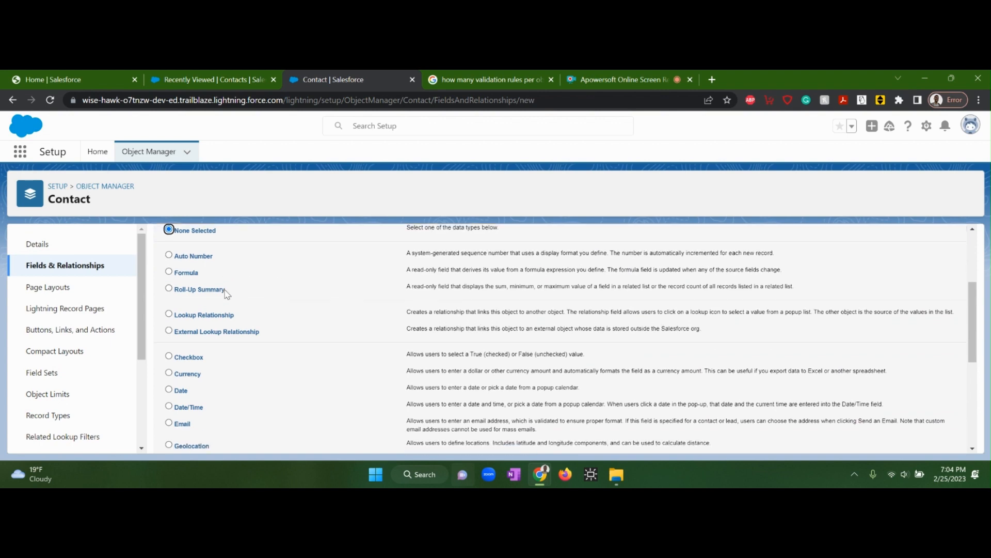
scroll(233, 336, down, 1)
click(180, 361)
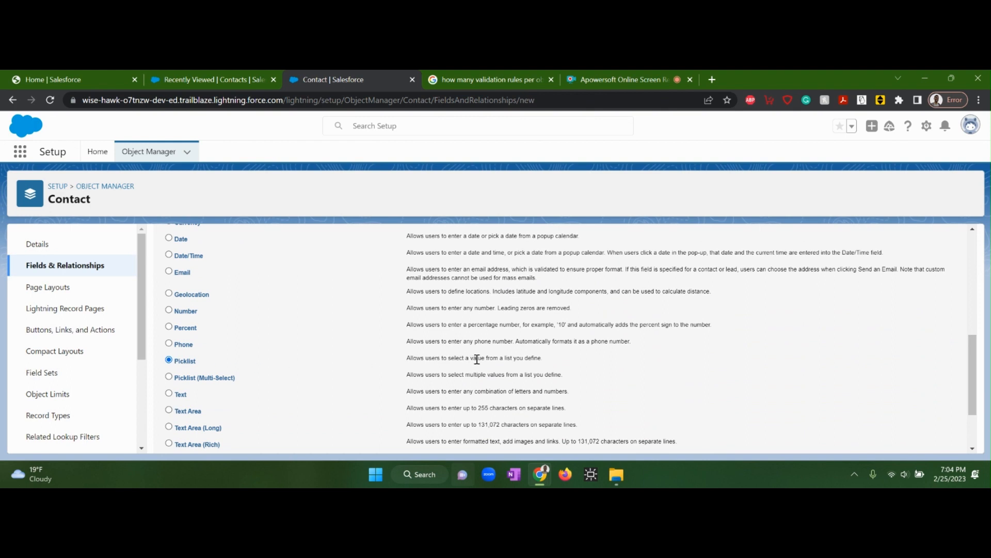
scroll(477, 359, down, 2)
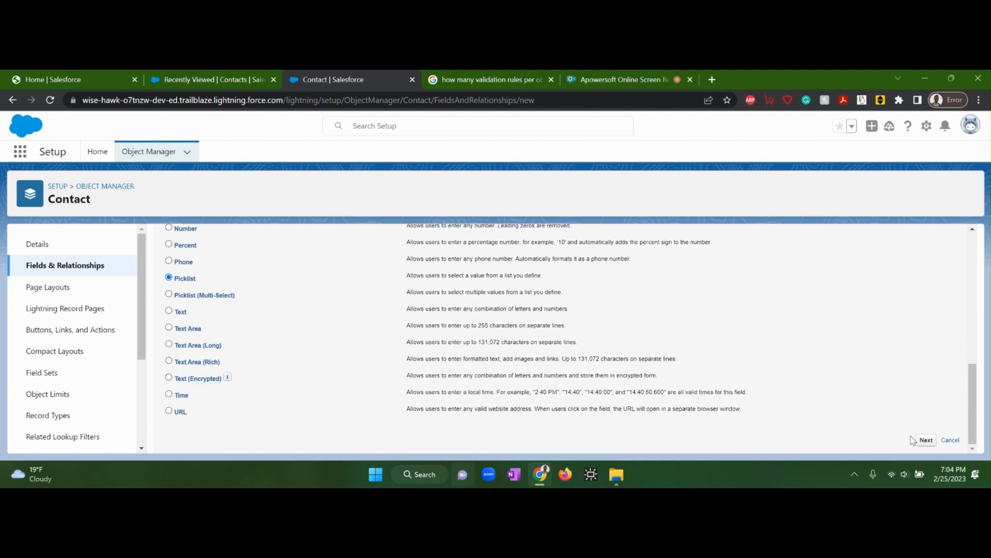
key(Return)
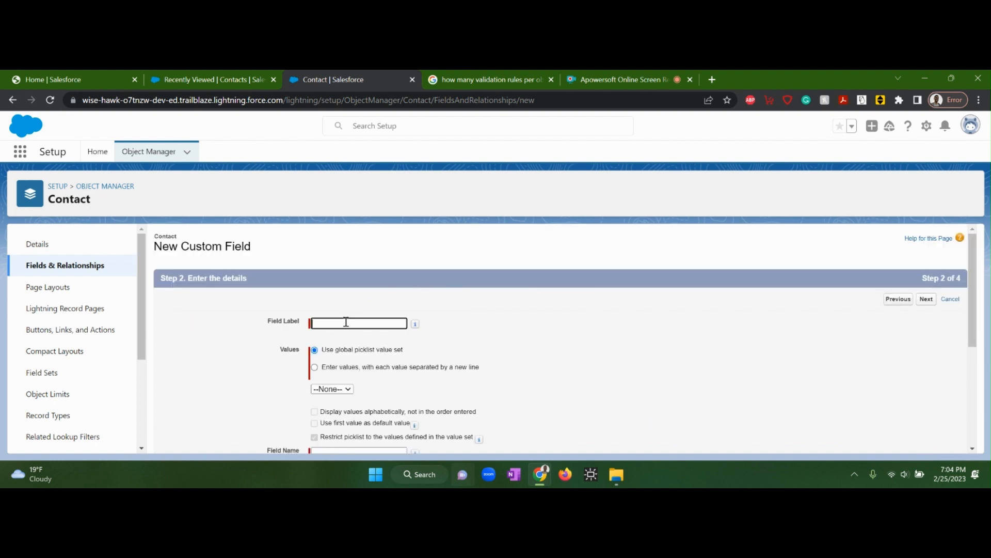
Step: Label the picklist field "Cool dude" and define its own values Yes and No on separate lines
text(Cool)
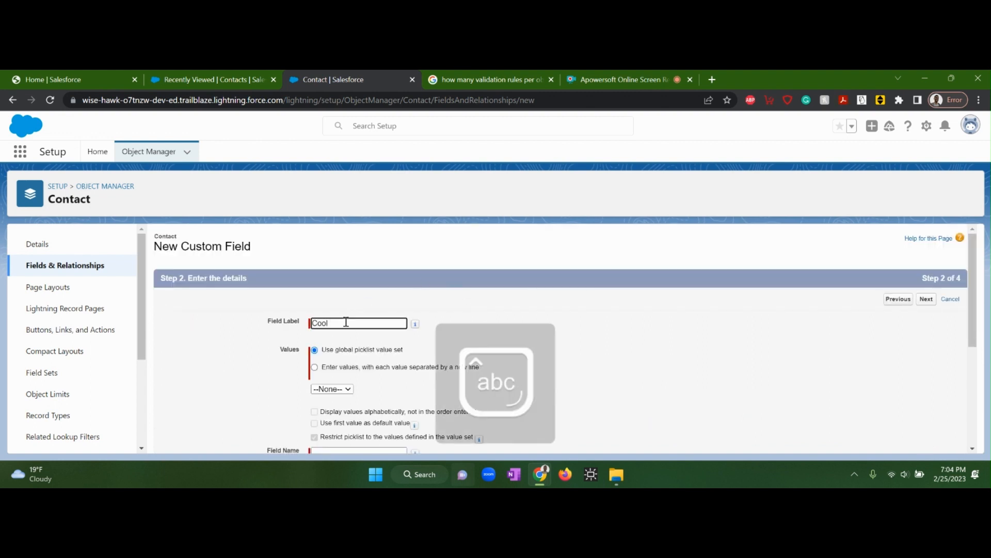
text( dude)
scroll(346, 324, down, 1)
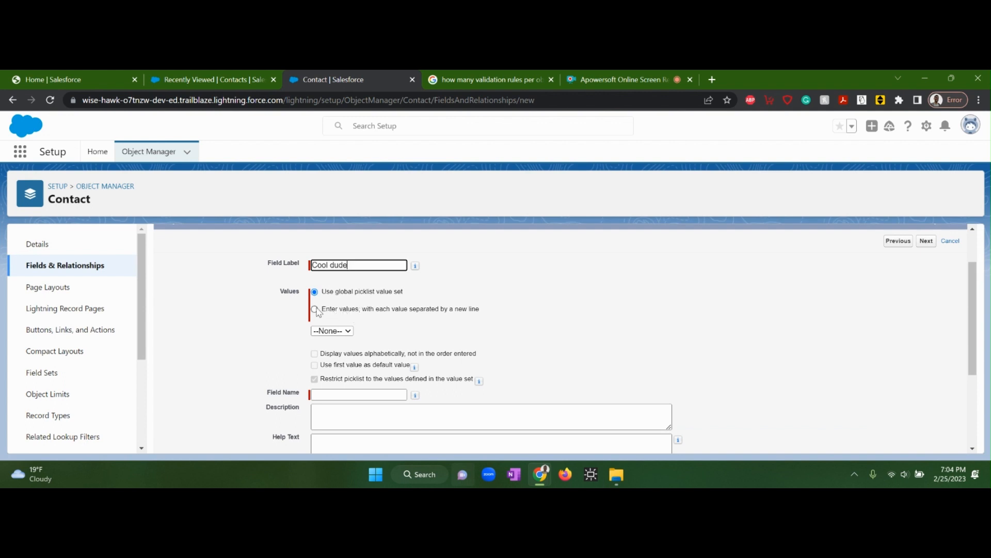
click(314, 309)
click(333, 346)
text(Yes)
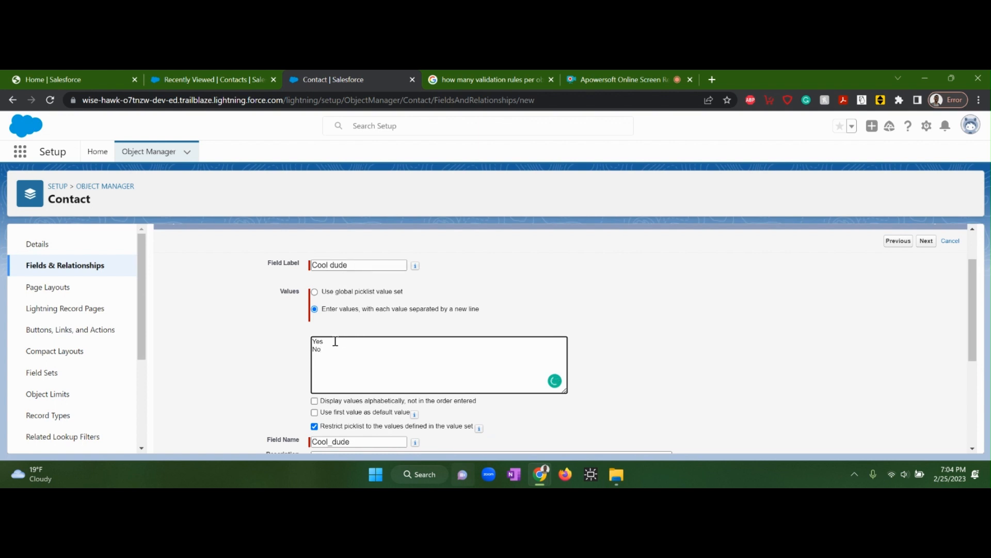
Step: Make the Cool dude field always require a value to save a record, and continue to field-level security
scroll(338, 343, down, 1)
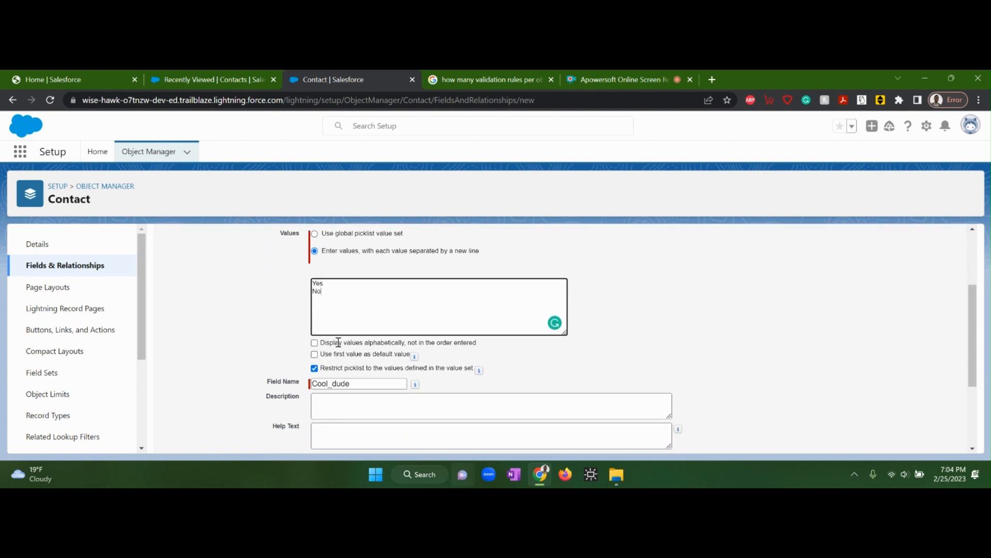
scroll(338, 342, down, 1)
scroll(339, 323, down, 1)
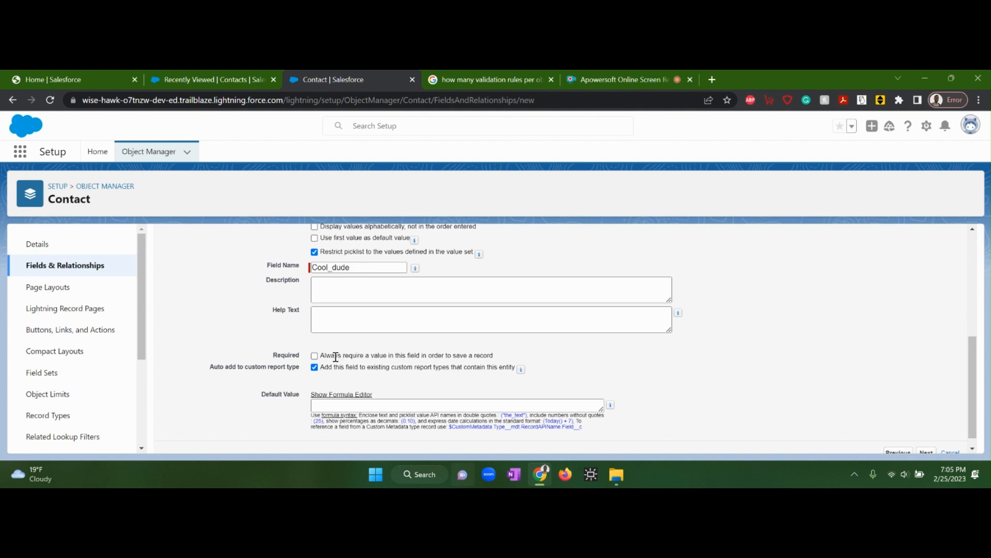
drag(330, 356, 413, 355)
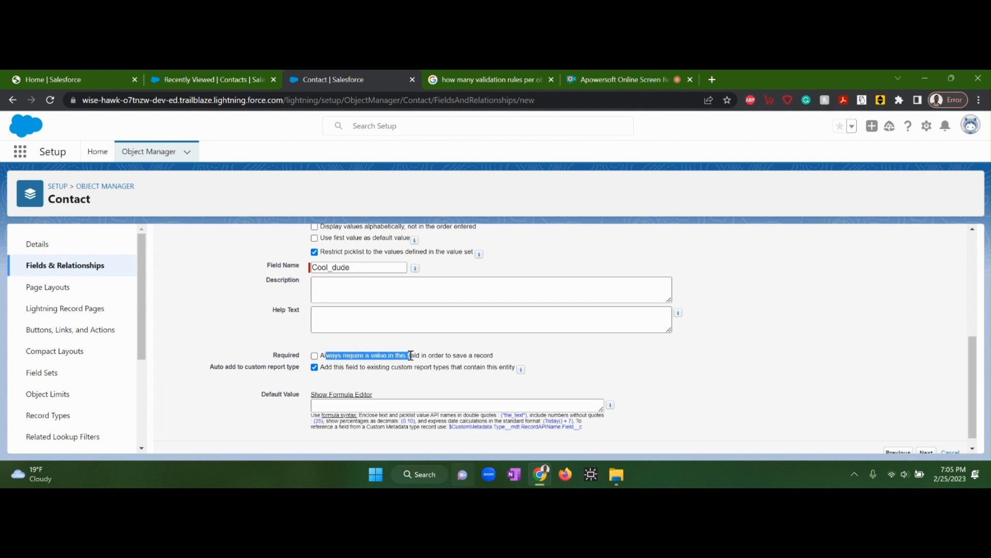
click(383, 355)
click(316, 356)
scroll(384, 342, down, 1)
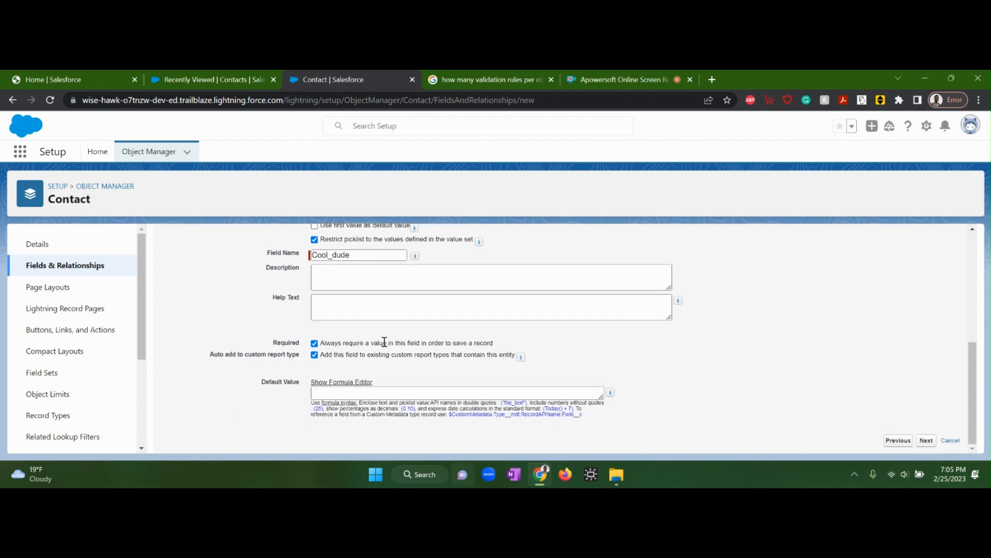
click(926, 440)
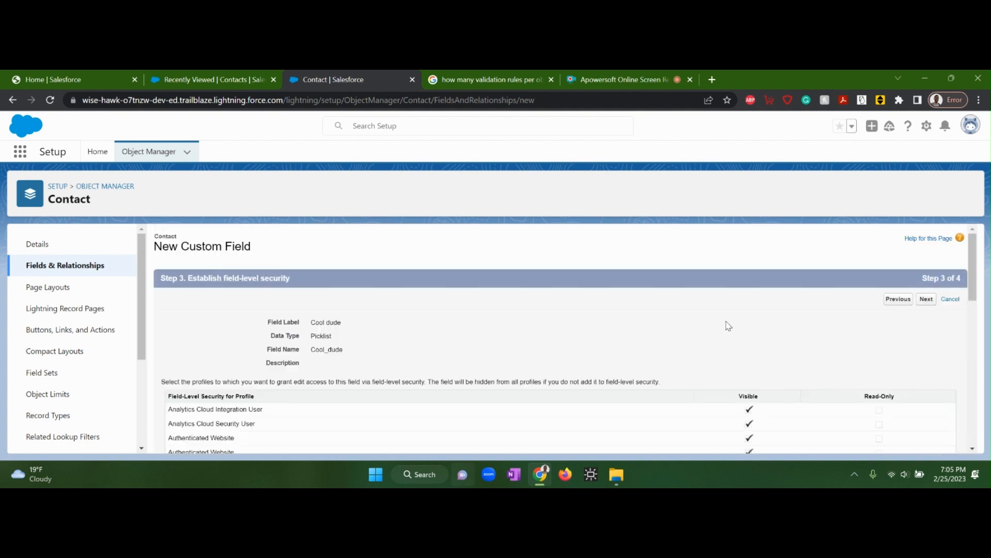
Step: Keep the default field-level security and page layouts for Cool dude, then save it and start another new field
scroll(726, 325, down, 3)
scroll(752, 289, down, 6)
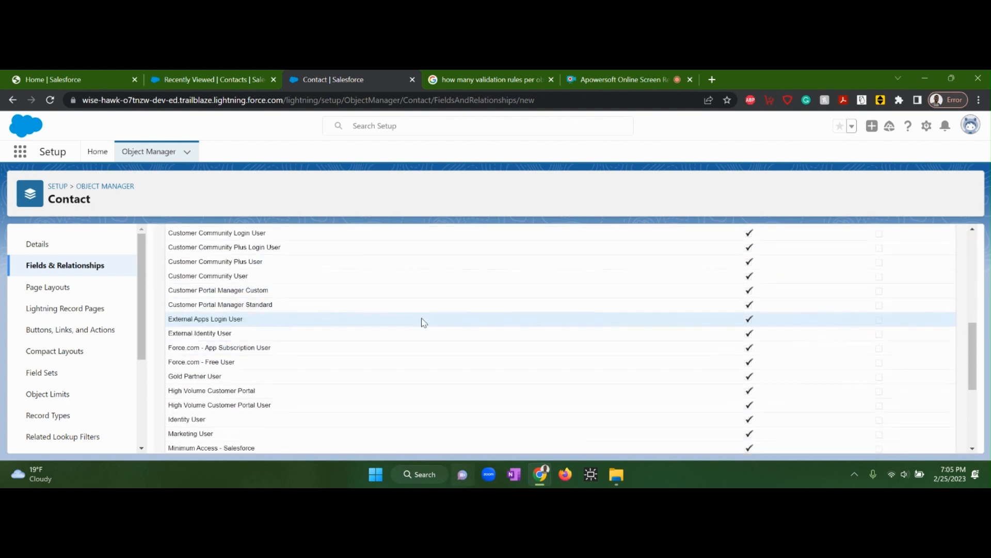
scroll(775, 387, up, 4)
scroll(809, 395, up, 5)
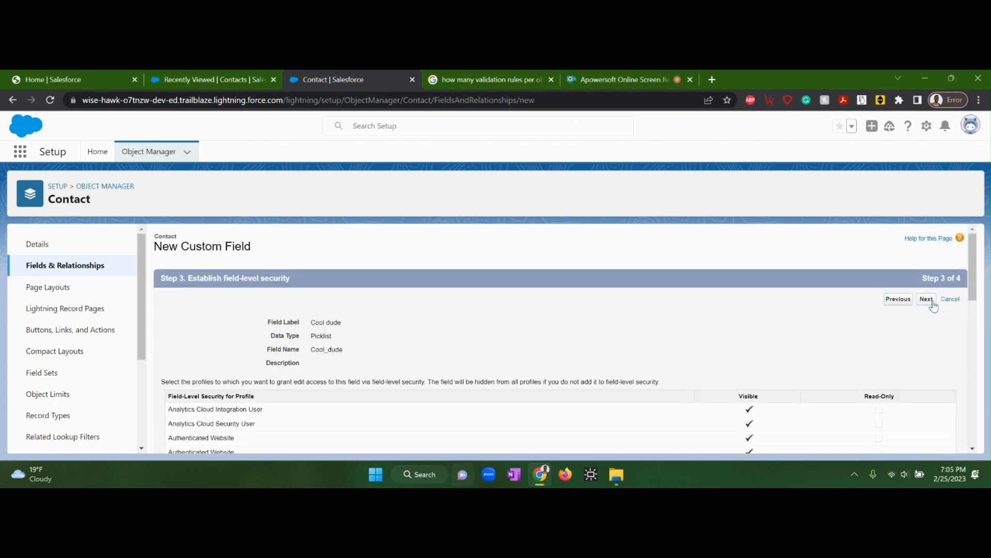
click(925, 299)
click(881, 300)
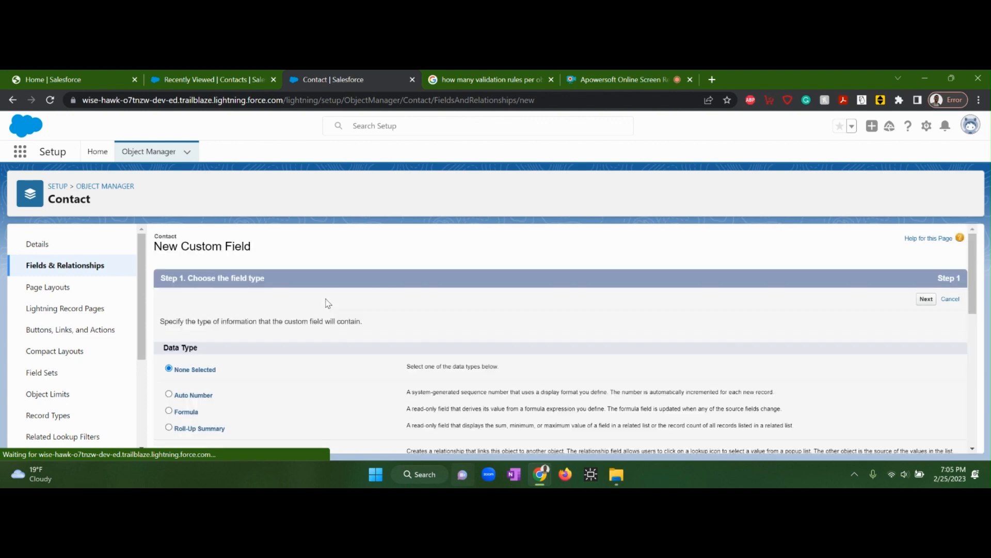
Step: Choose Picklist as the data type of the second custom field and continue to its details
scroll(315, 307, down, 3)
scroll(298, 318, down, 1)
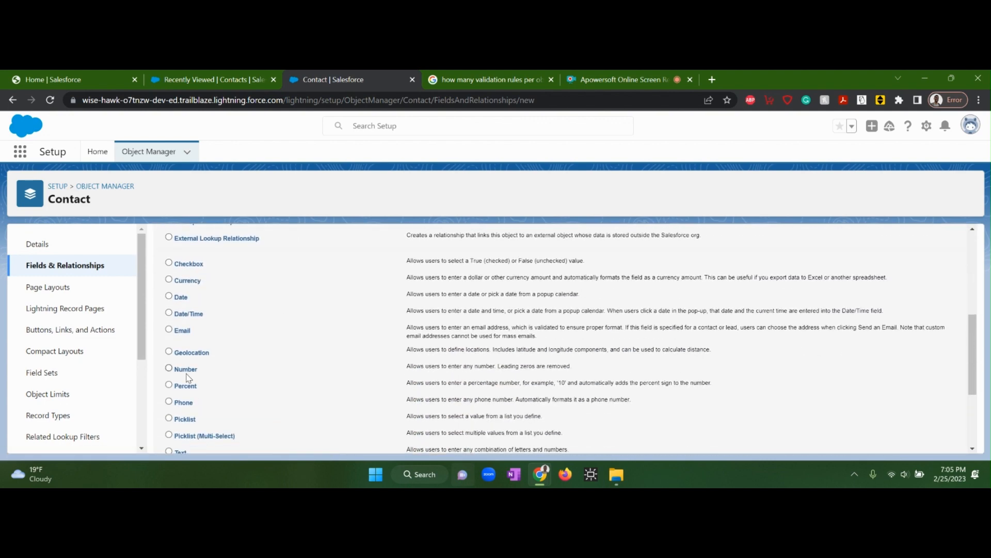
click(168, 415)
scroll(410, 393, down, 3)
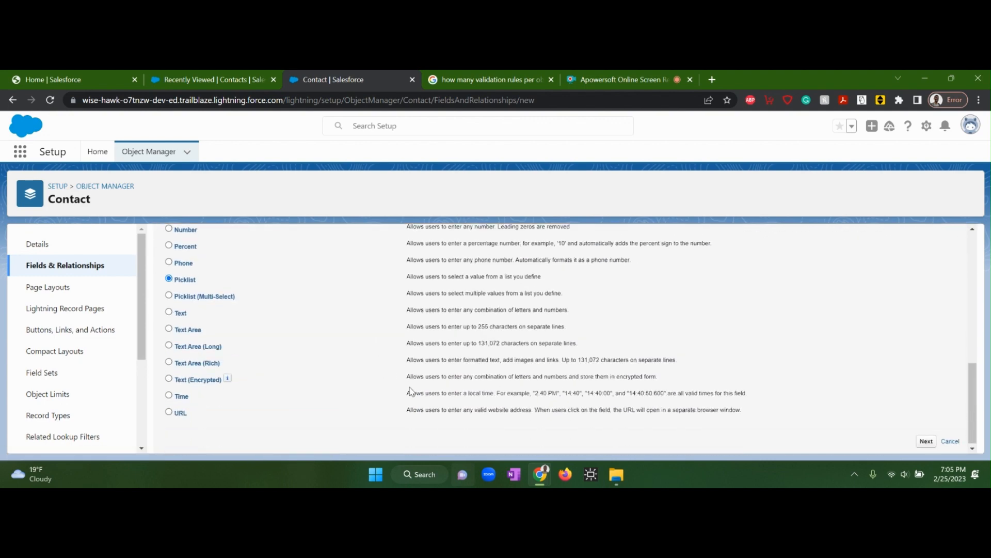
click(926, 441)
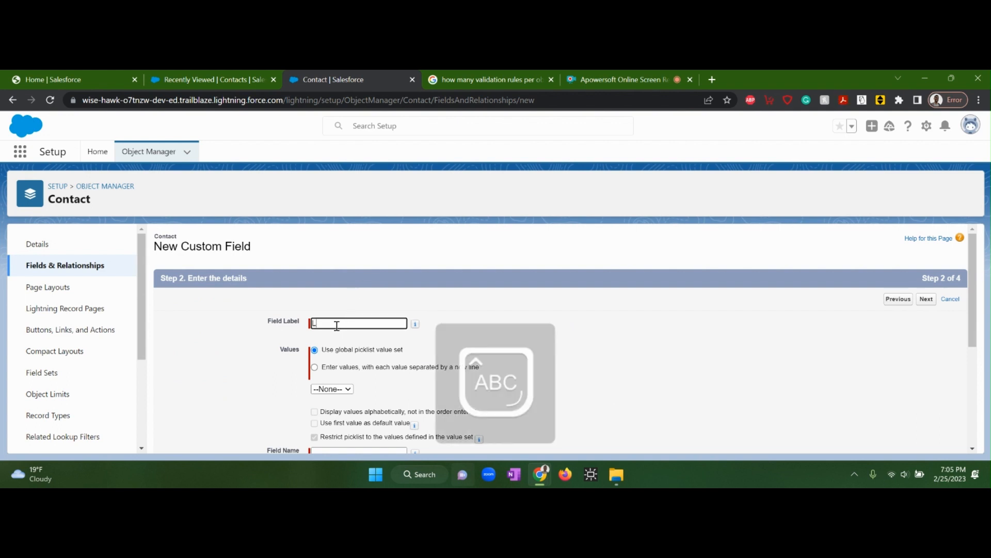
Step: Label the second picklist field "Likes Guacamole" and define its own values Yes and No on separate lines
text(Likes C)
text(uacamole)
click(315, 367)
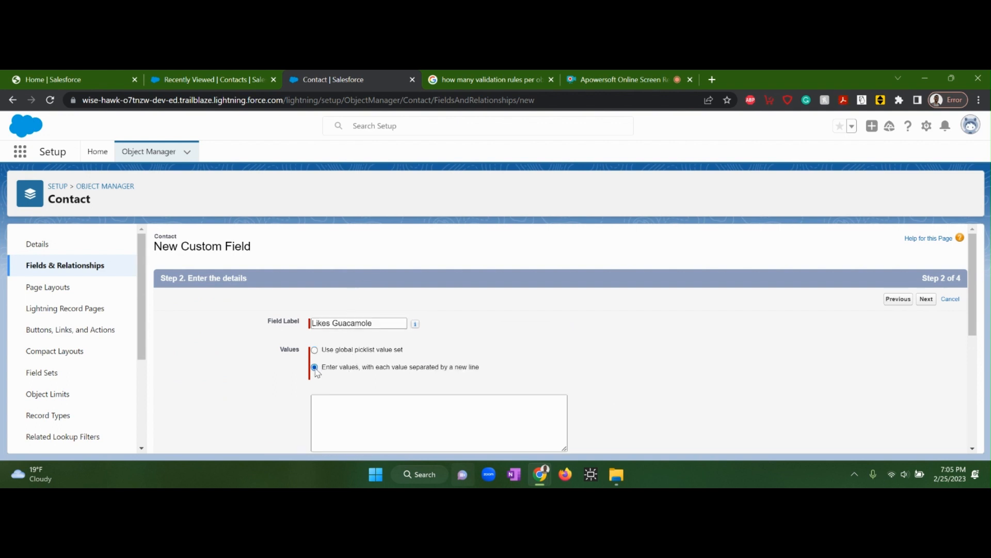
scroll(328, 362, down, 1)
click(334, 351)
text(Yes)
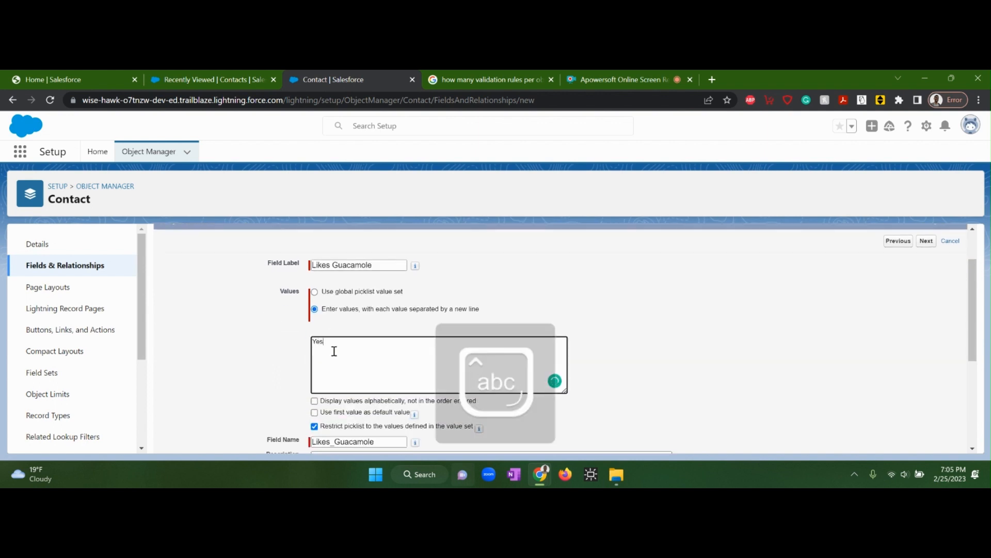
key(Return)
text(No)
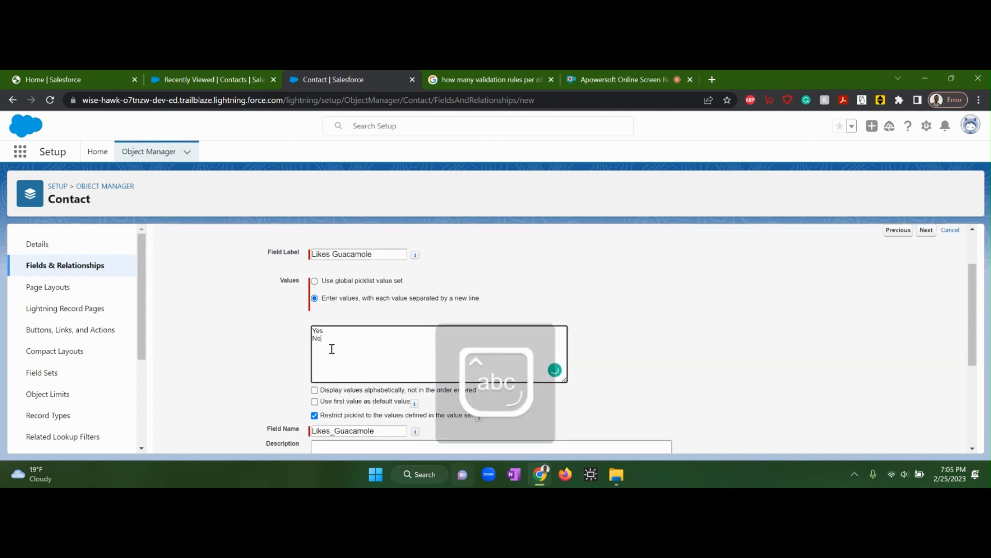
Step: Make the Likes Guacamole field always require a value and accept the default field-level security, continuing to the page layouts
scroll(331, 356, down, 3)
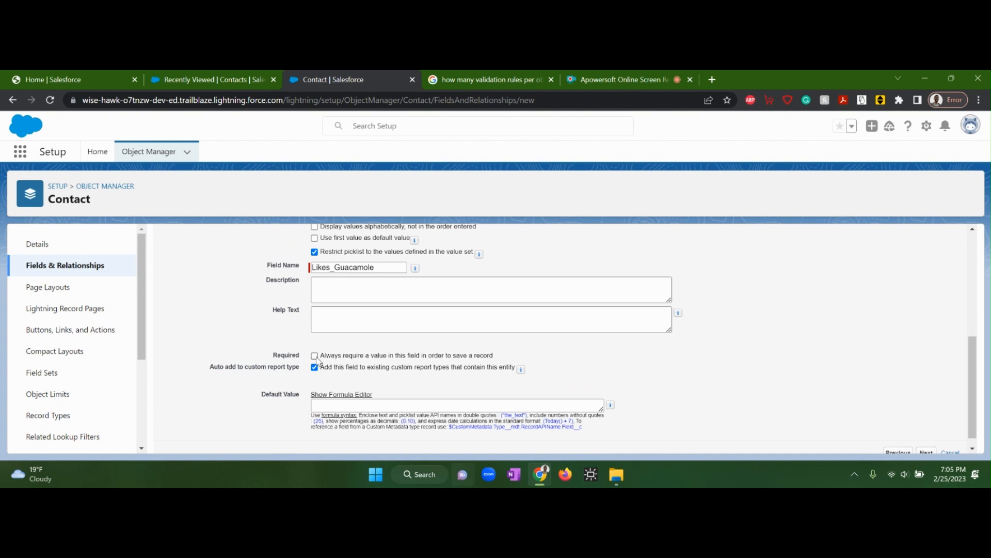
scroll(341, 346, up, 1)
scroll(391, 332, down, 1)
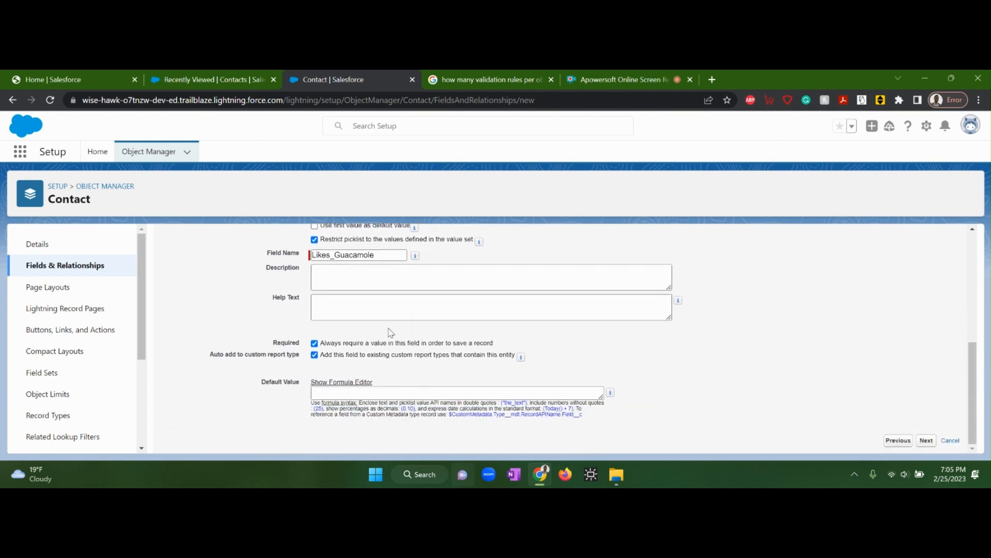
click(927, 440)
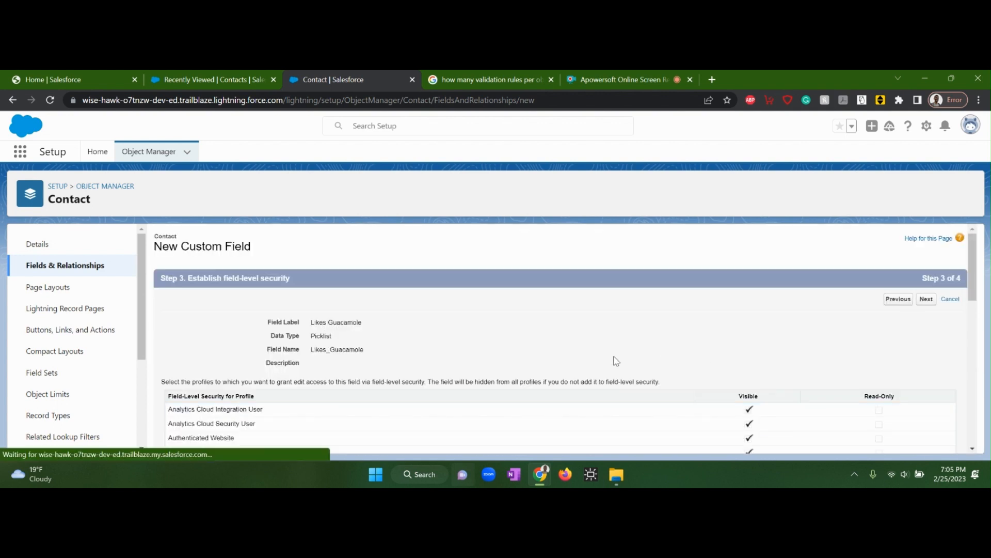
scroll(656, 352, down, 10)
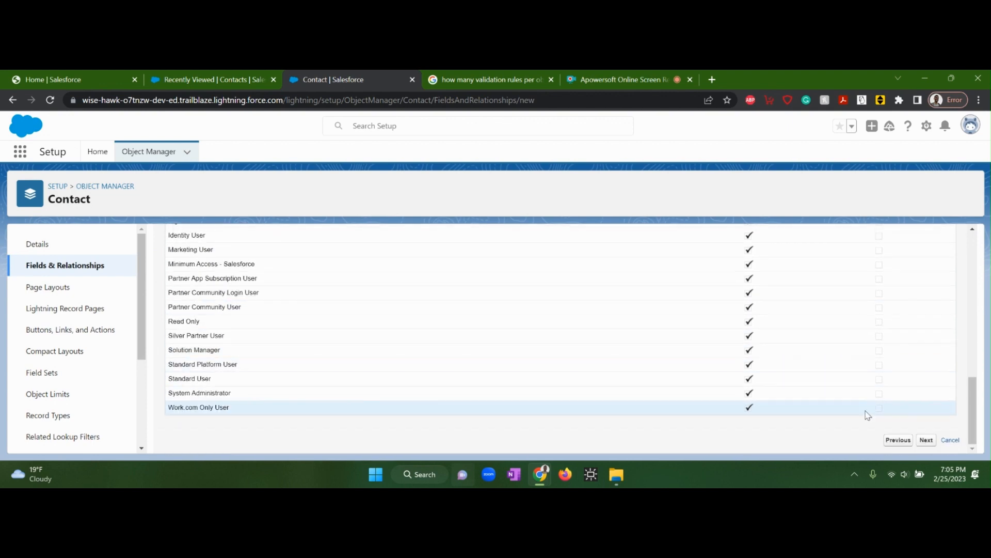
click(926, 440)
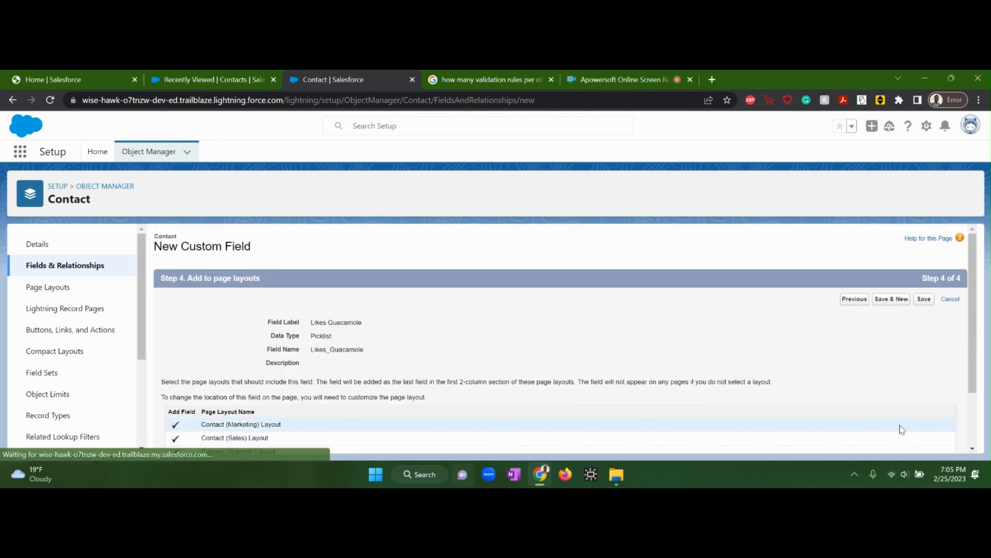
Step: Keep Likes Guacamole on all the Contact page layouts and save the field
scroll(690, 336, down, 5)
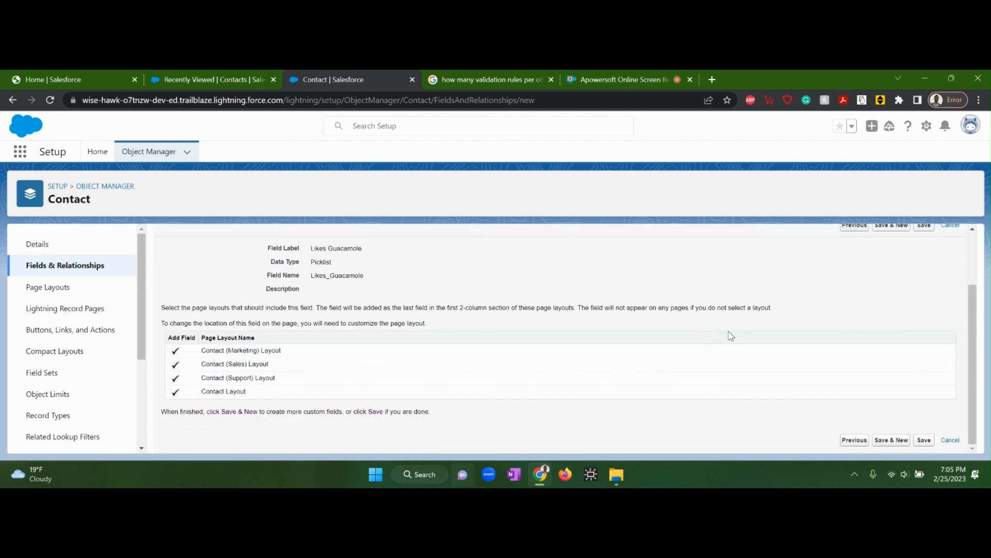
scroll(730, 336, up, 5)
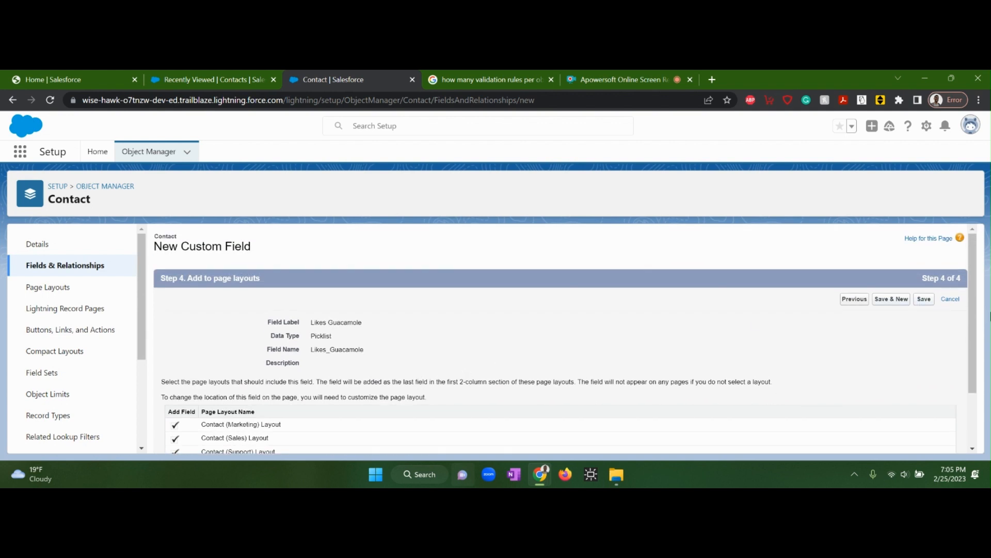
click(924, 299)
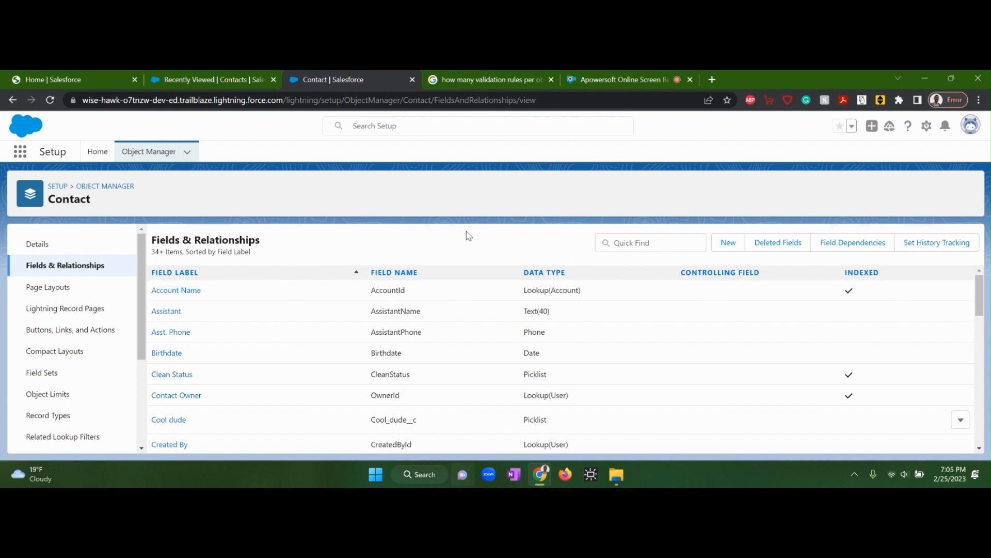
Step: Start a new contact record and check the choices offered by the Cool dude and Likes Guacamole picklists
click(227, 74)
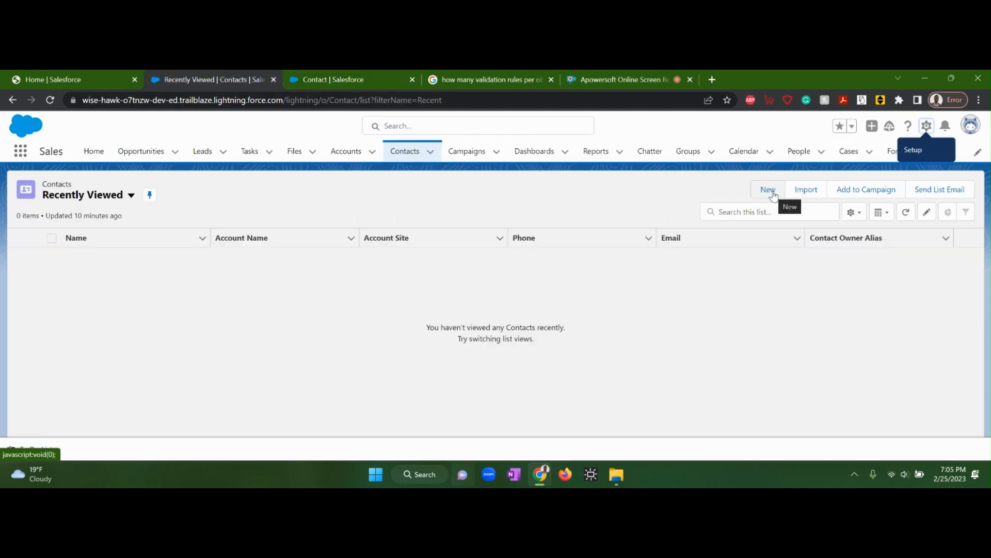
click(769, 192)
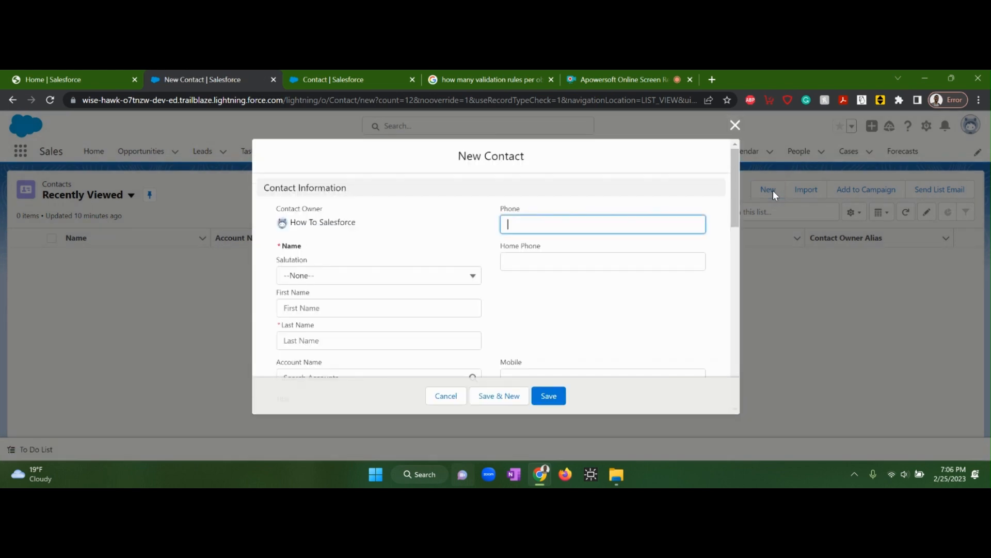
scroll(503, 243, down, 3)
scroll(505, 243, down, 4)
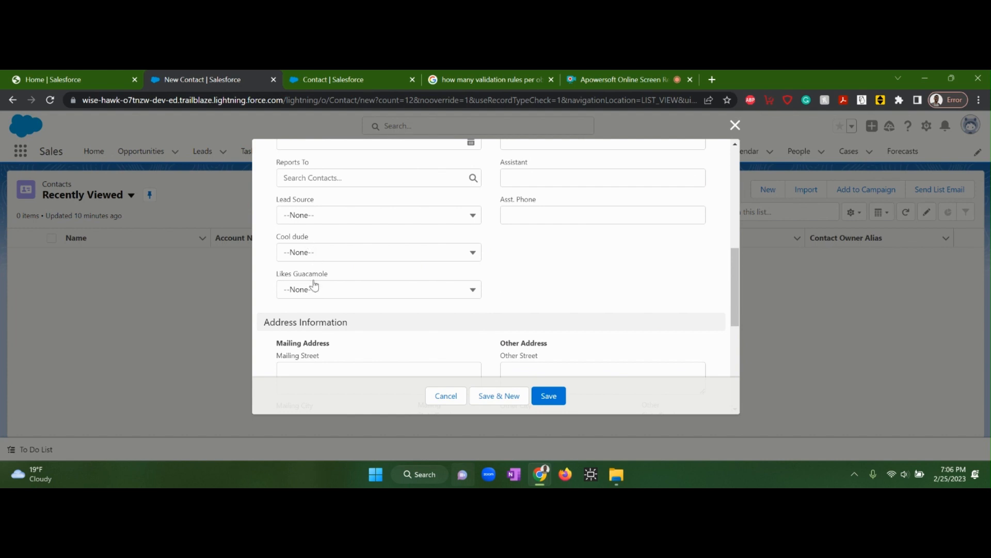
click(344, 258)
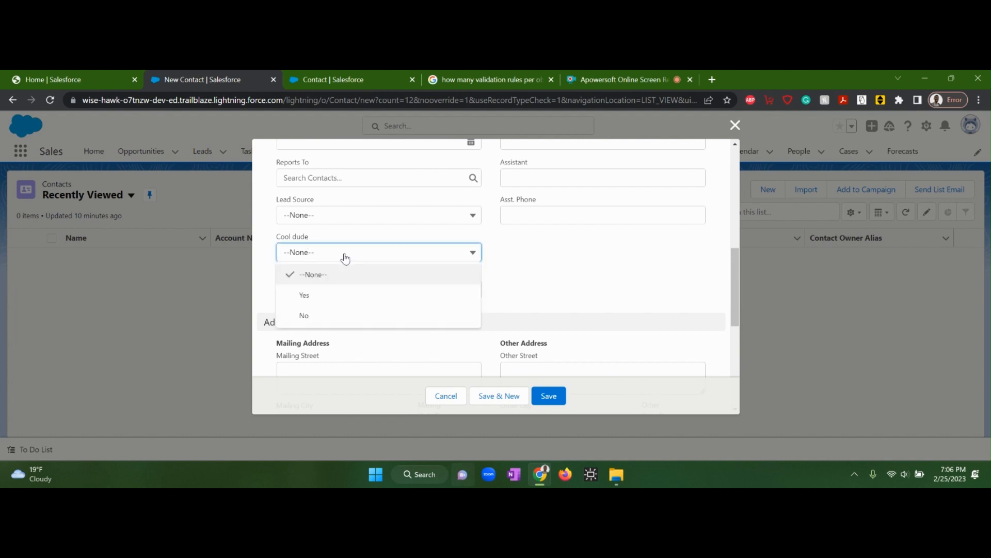
click(527, 299)
click(391, 287)
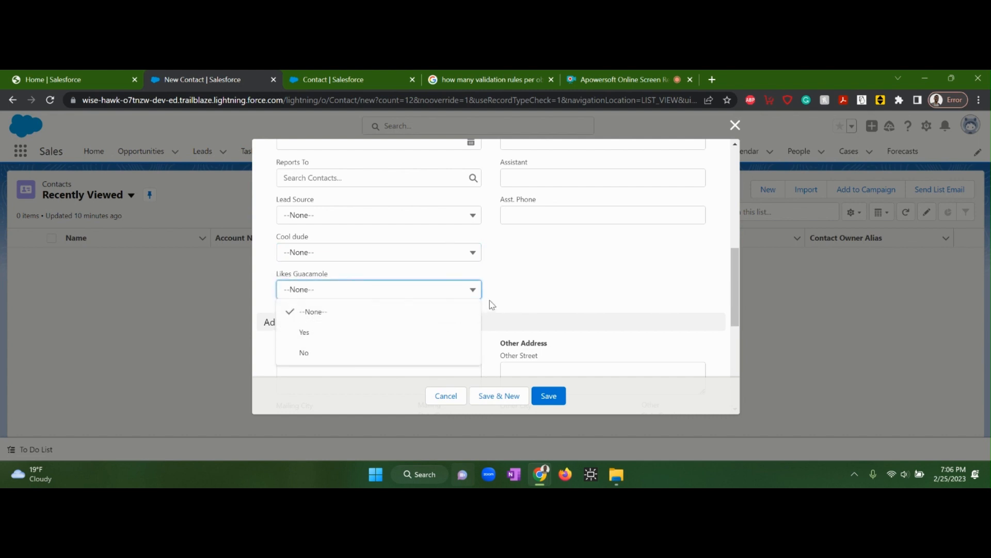
click(470, 279)
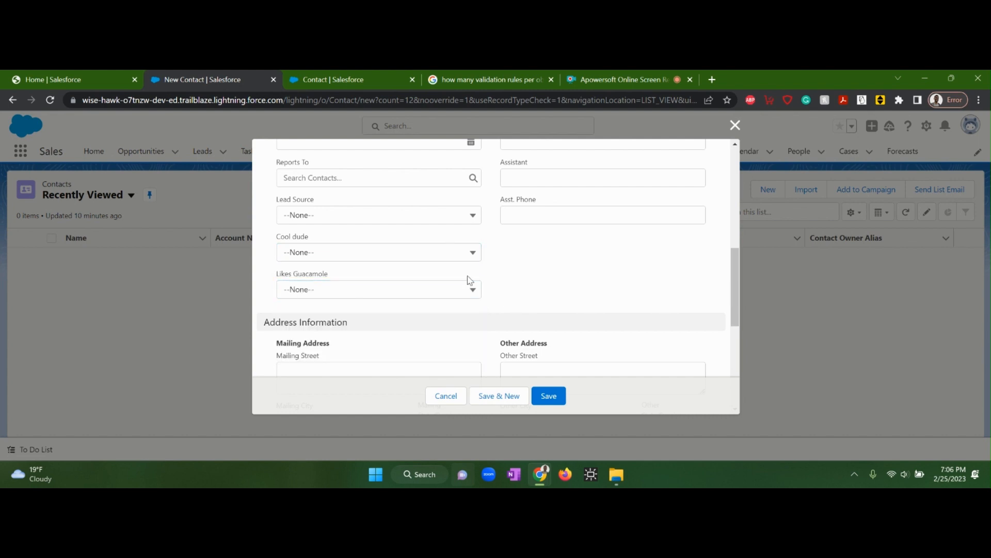
click(385, 259)
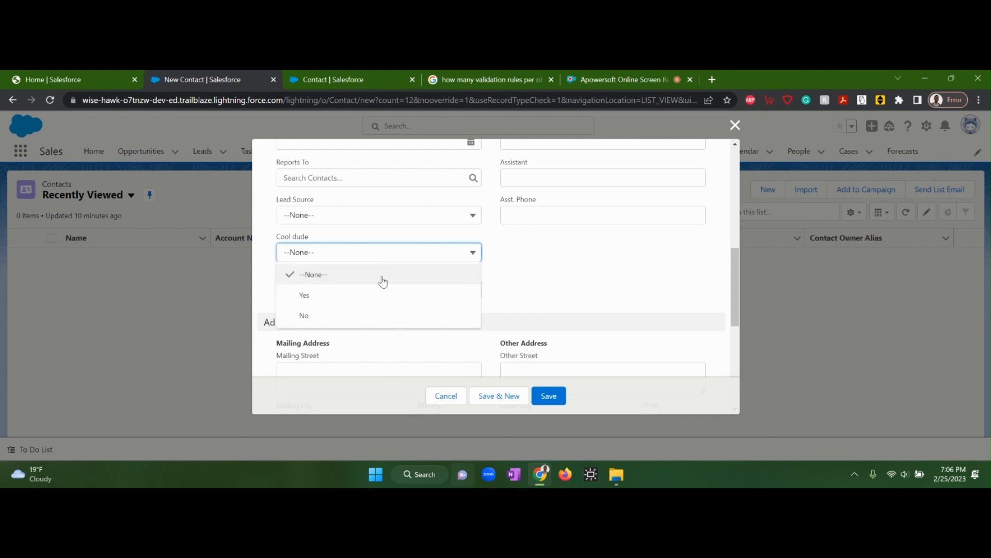
click(544, 272)
Step: Set the new contact's salutation to Mr. and enter the contact's first and last name
scroll(433, 264, up, 6)
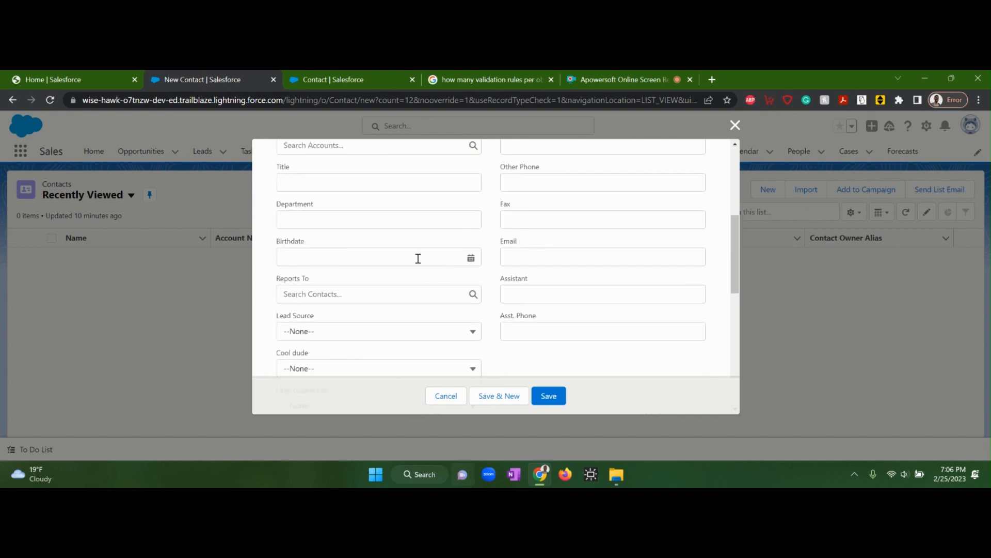
click(330, 222)
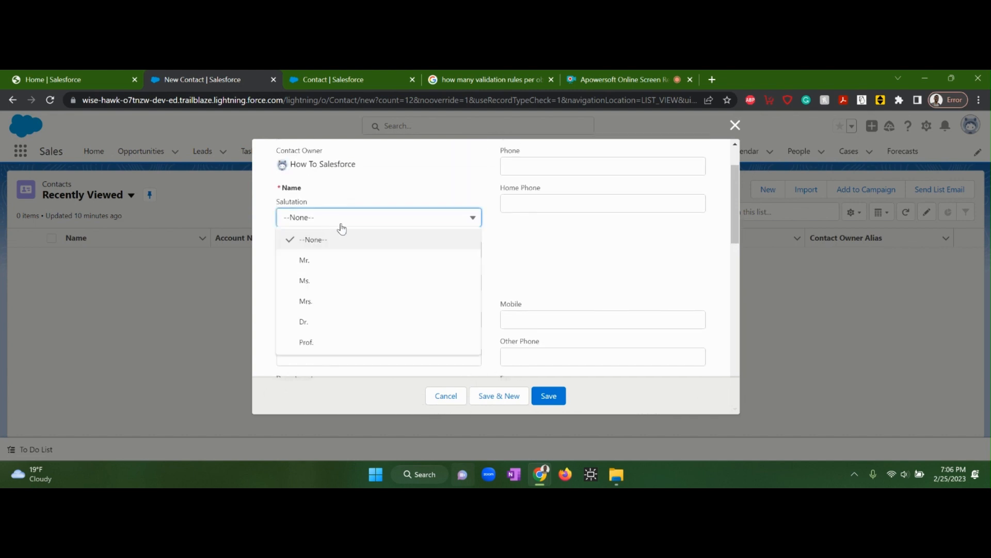
click(329, 257)
click(322, 274)
click(332, 249)
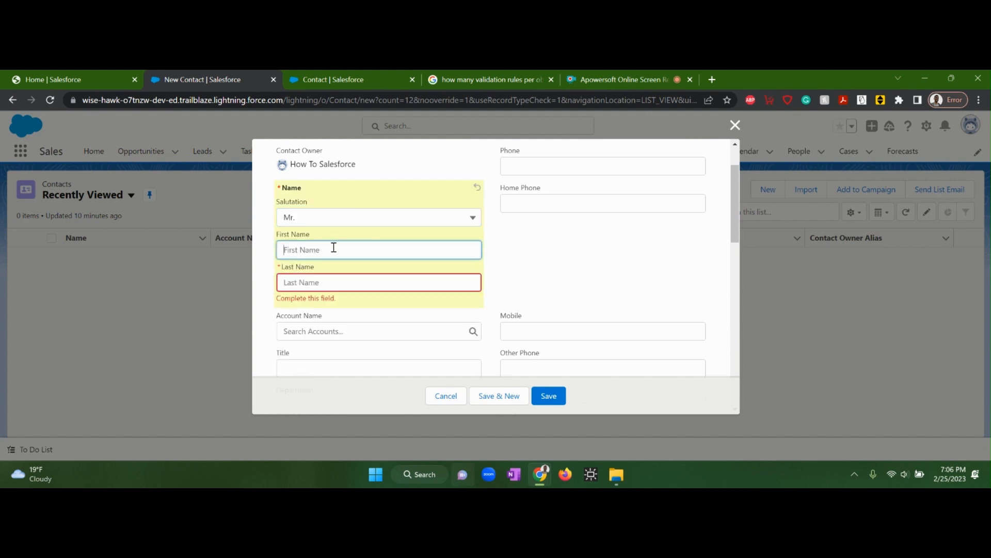
text(Harry)
key(Tab)
text(Pott)
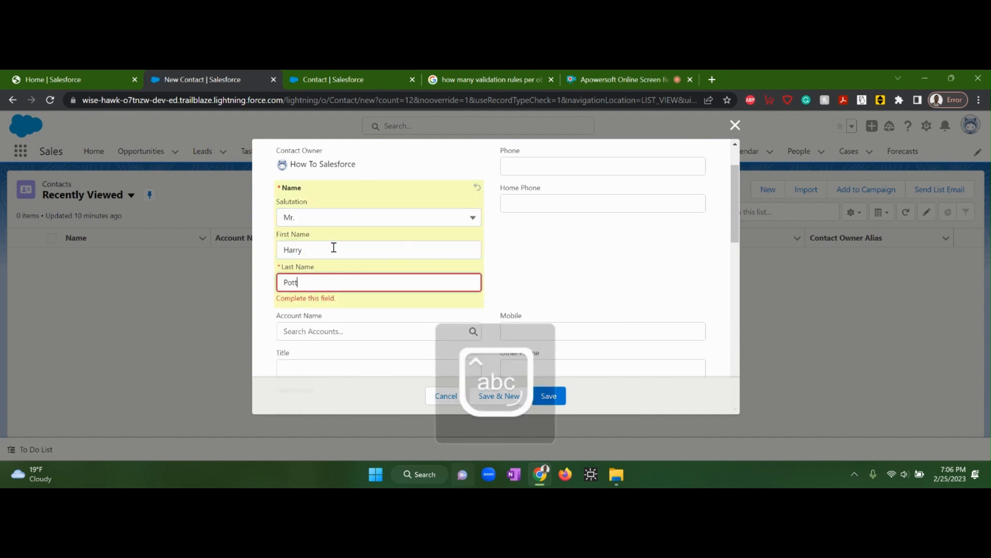
Step: Try to save the contact with Cool dude and Likes Guacamole left at None, and review the two fields
scroll(495, 351, down, 3)
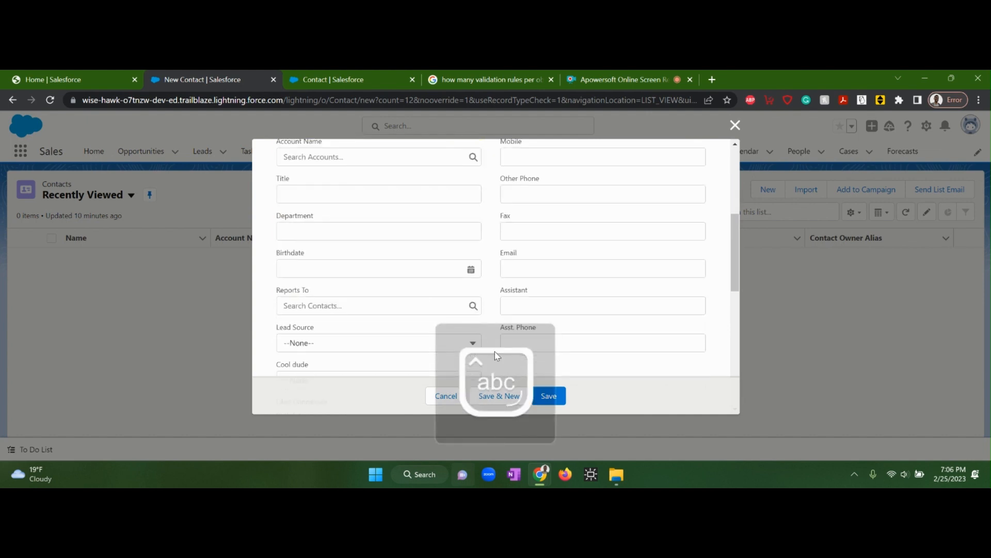
click(557, 396)
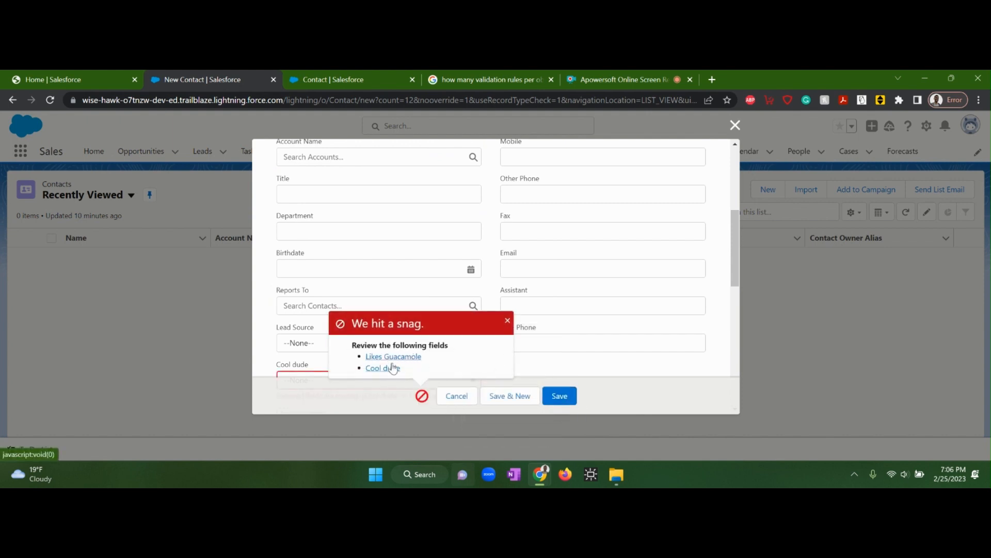
click(507, 320)
scroll(436, 286, down, 2)
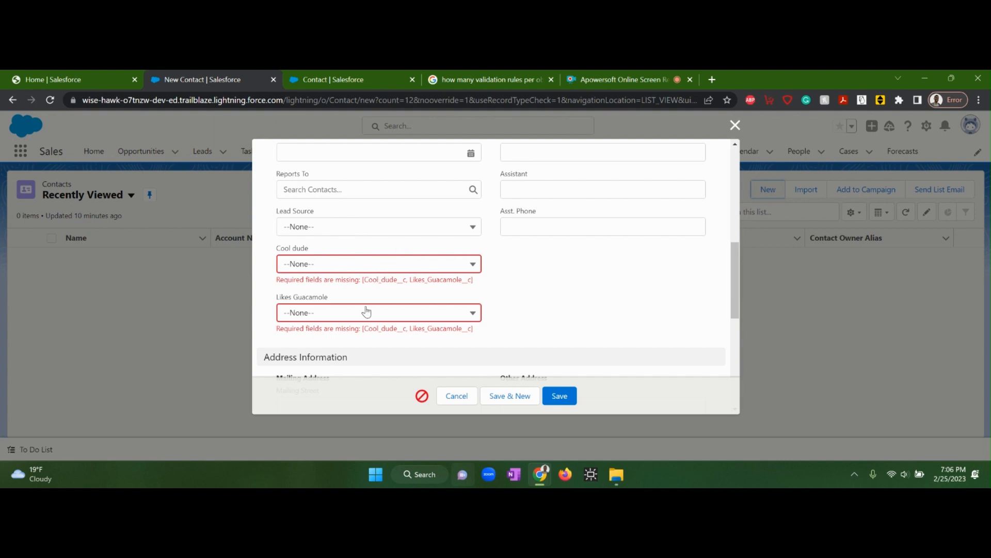
click(338, 312)
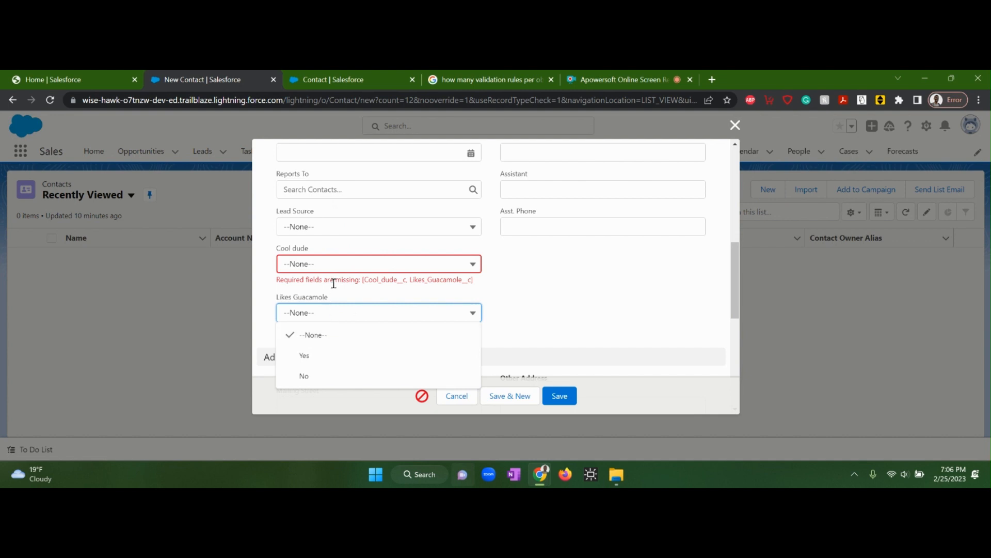
click(352, 289)
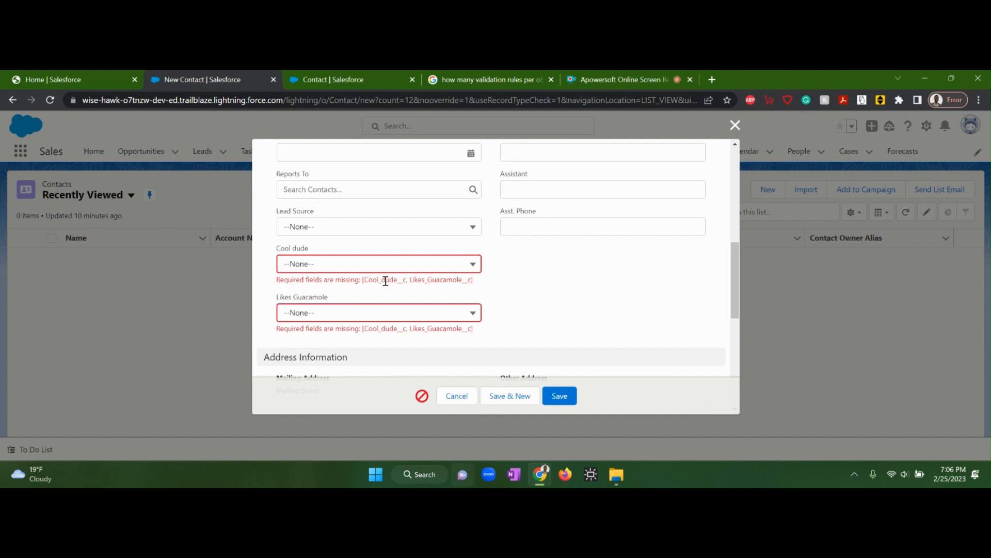
Step: Set Likes Guacamole to Yes and Cool dude to No, and save the contact
click(374, 315)
click(349, 355)
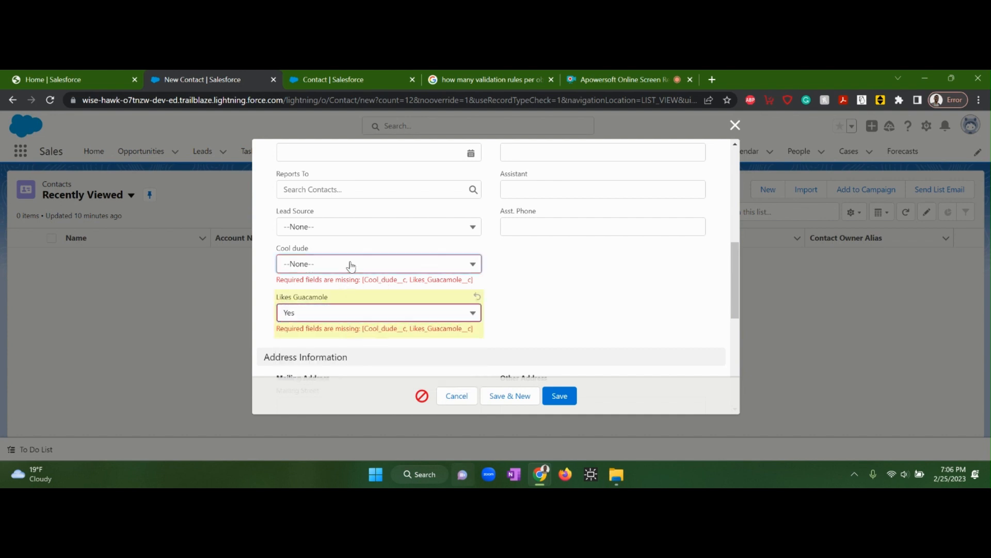
click(349, 265)
click(343, 326)
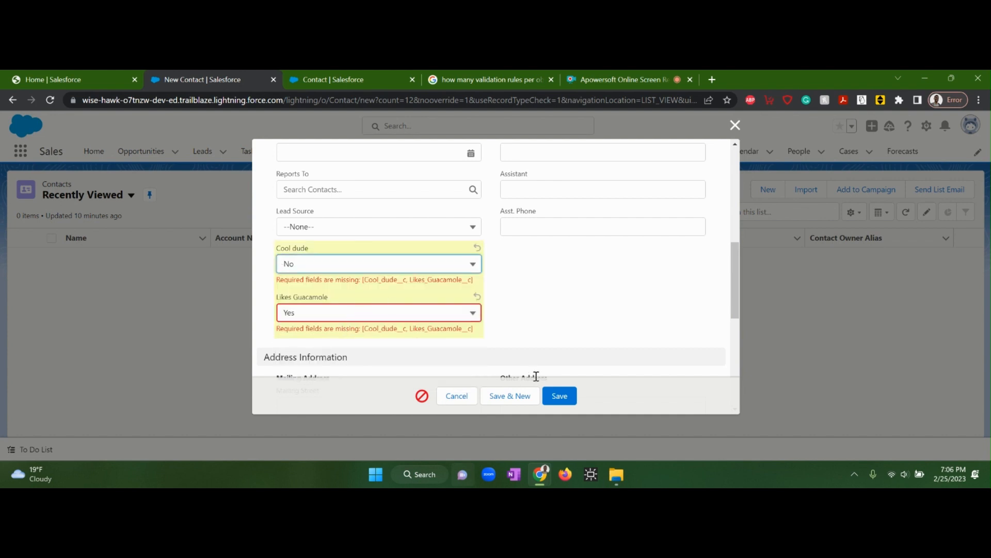
click(559, 396)
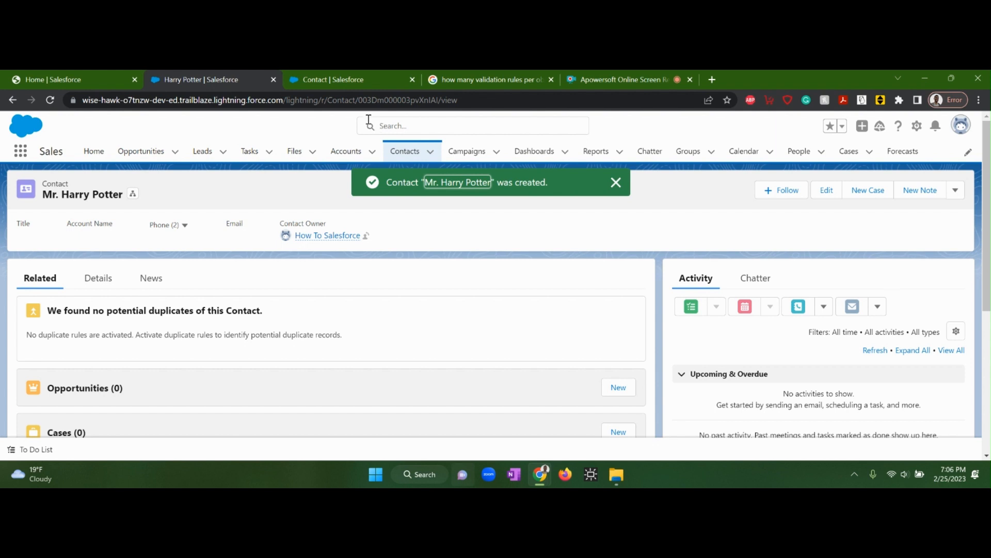
Step: Start a new validation rule on the Contact object in Object Manager and name it "Example 1"
click(346, 81)
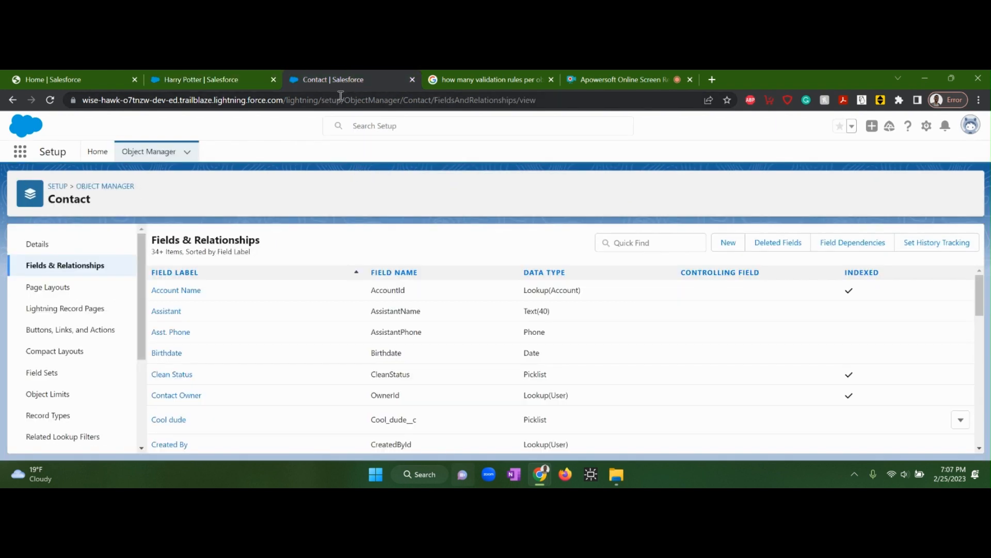
scroll(76, 295, down, 3)
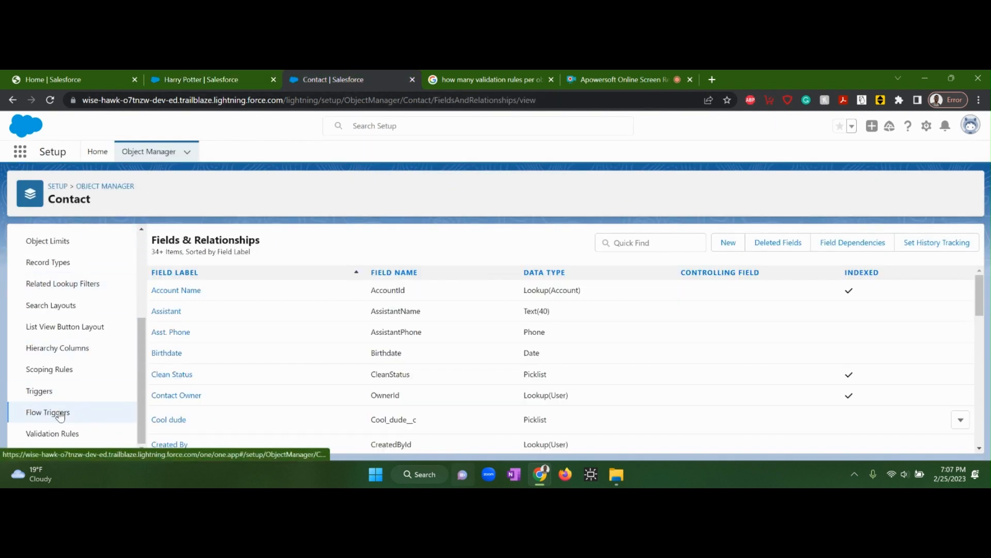
click(71, 435)
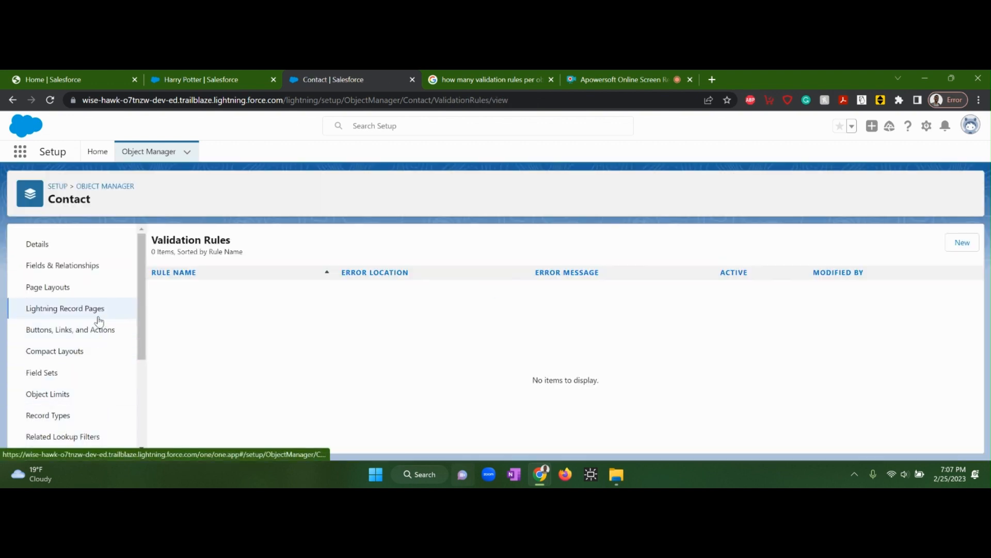
scroll(69, 348, down, 3)
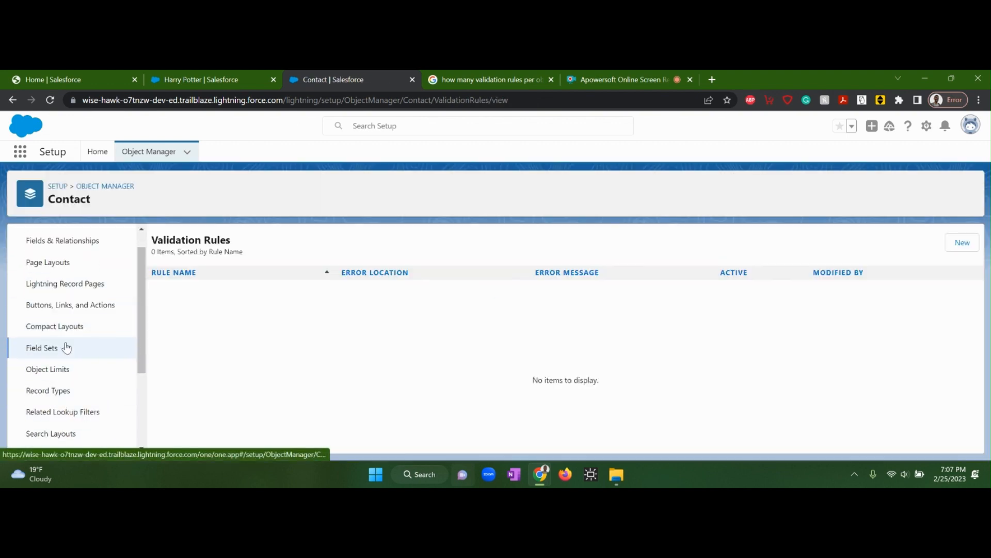
click(962, 243)
click(240, 318)
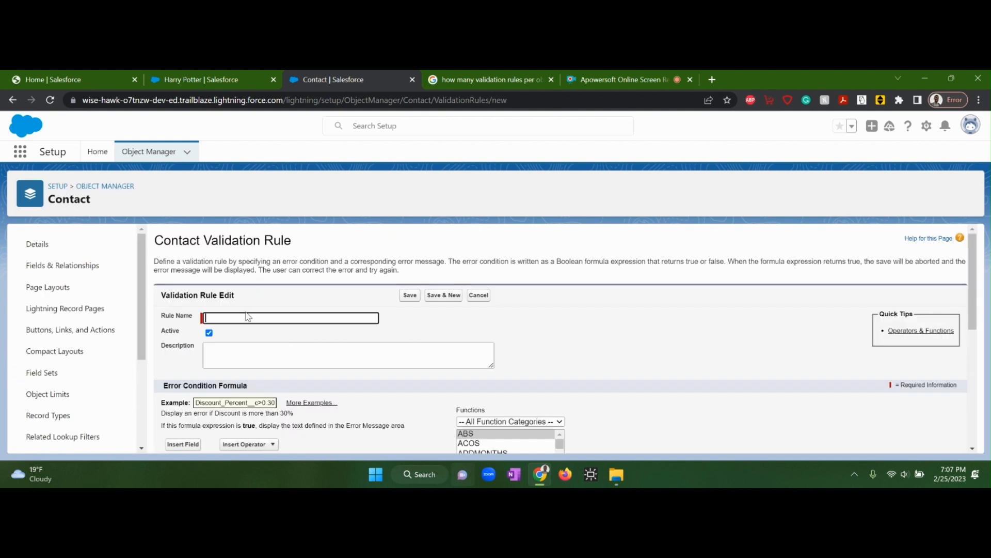
text(Exampl)
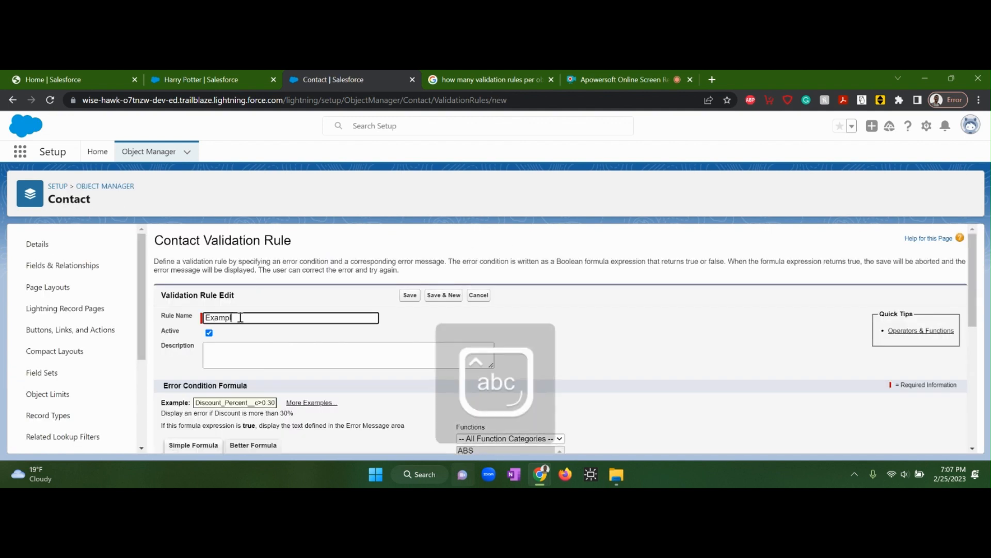
text(e 1)
Step: Begin the rule's error condition formula with "AND(" and continue on a new line
scroll(242, 322, down, 4)
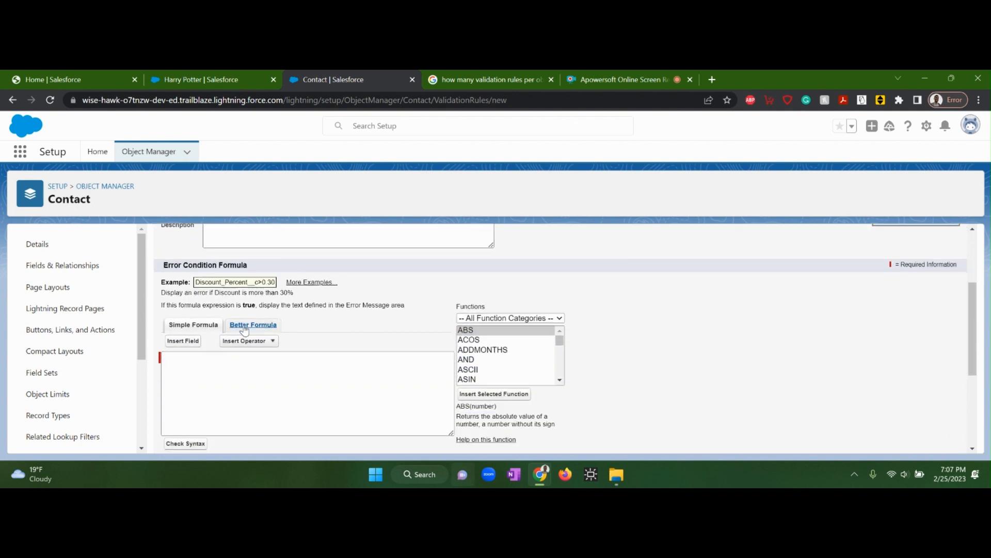
scroll(219, 300, up, 1)
click(218, 312)
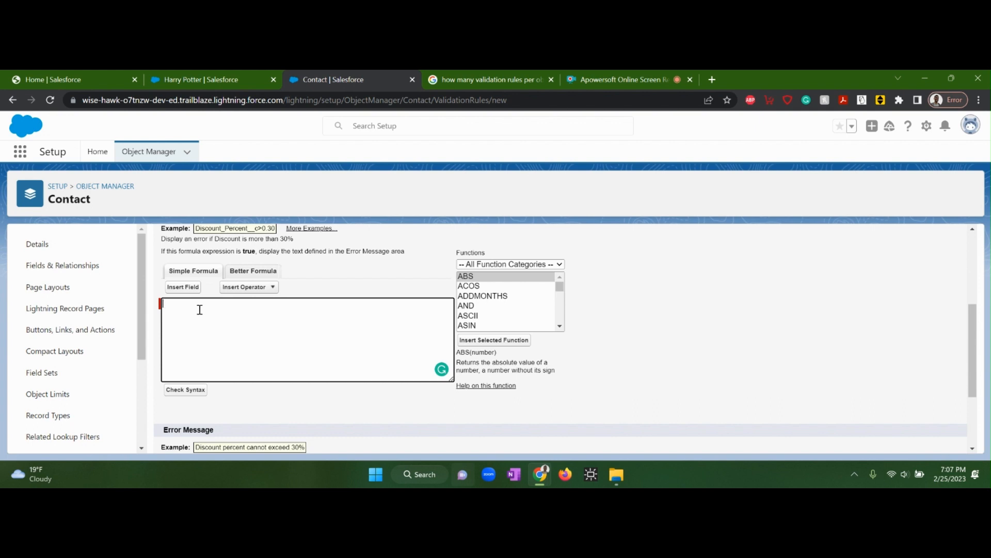
key(Caps_Lock)
text(AN)
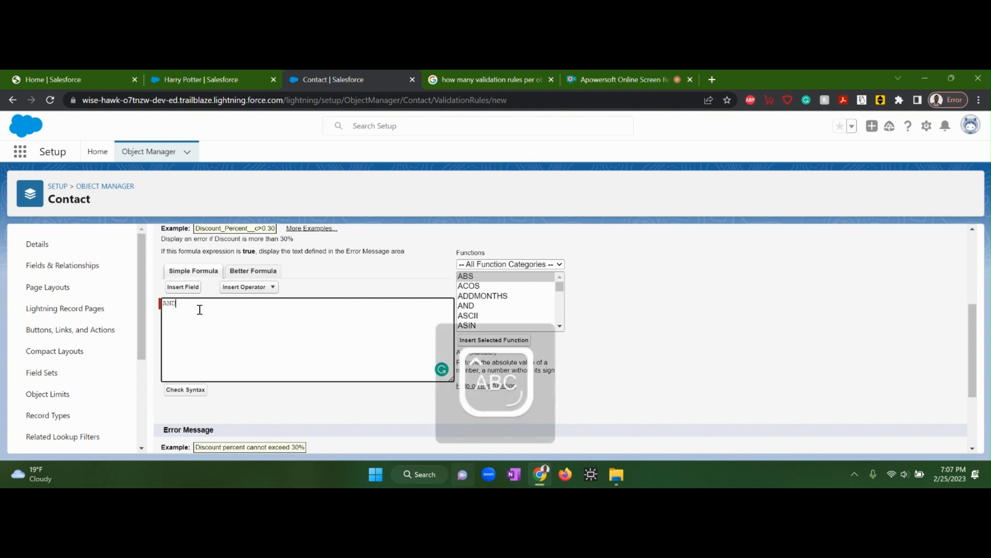
text(D ()
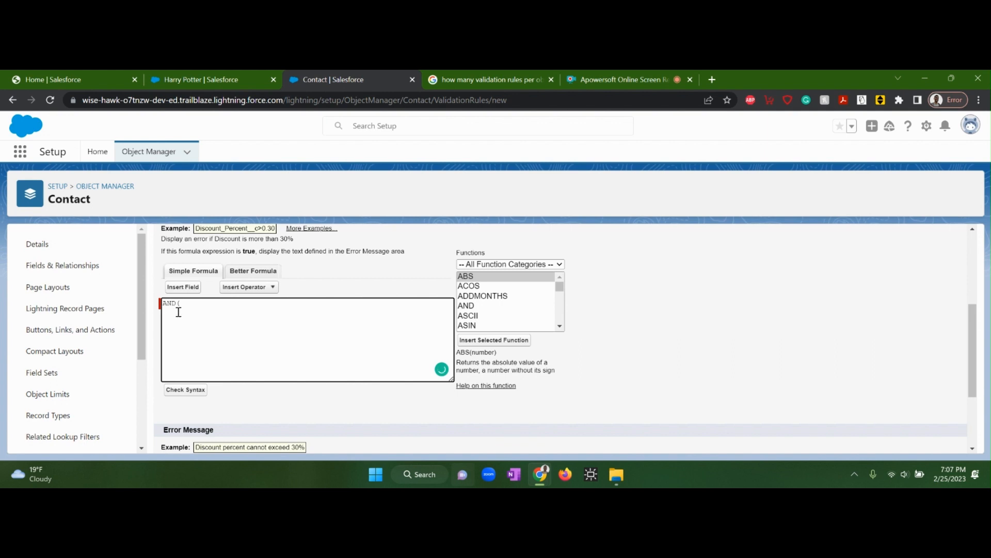
Step: Insert the ISPICKVAL function twice inside the AND formula, each on its own line
scroll(512, 320, down, 6)
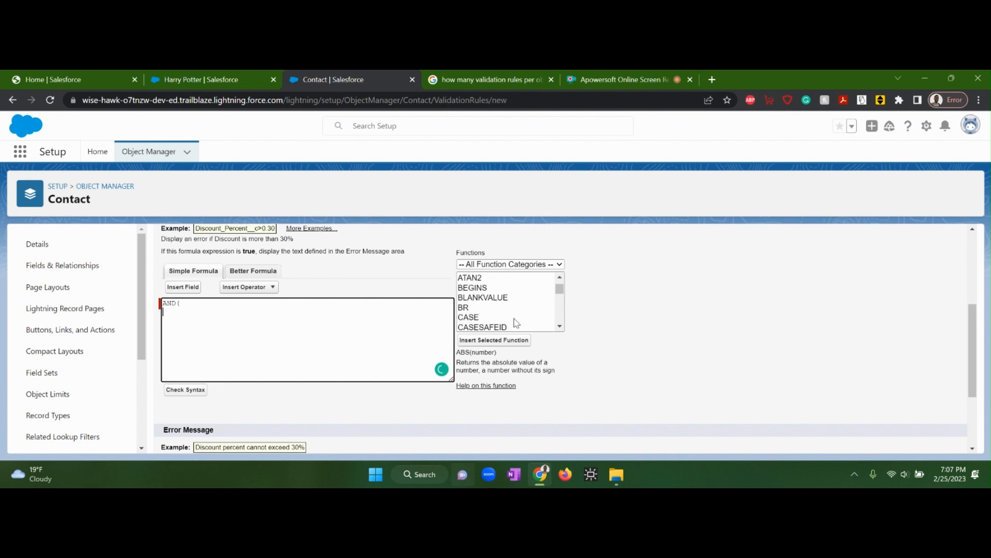
scroll(517, 315, down, 4)
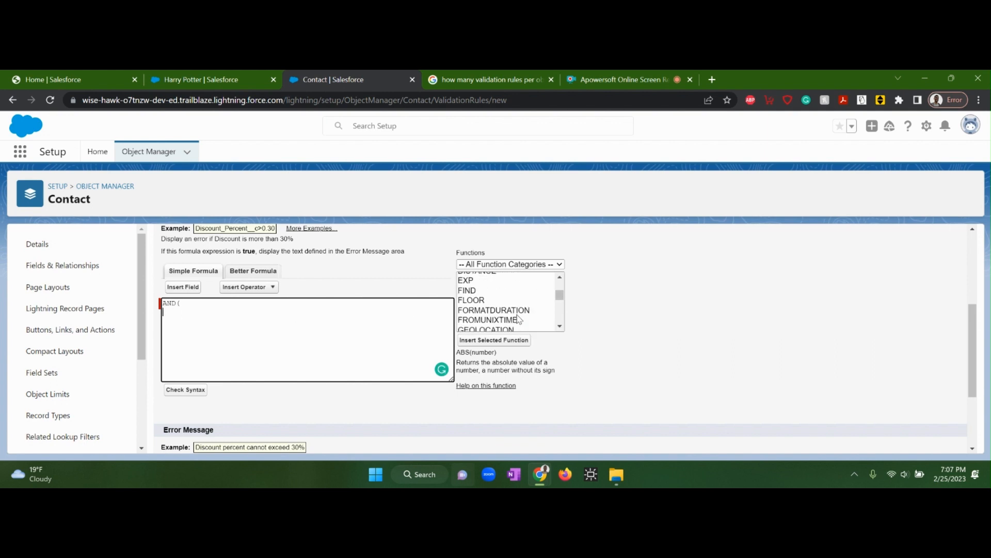
scroll(524, 308, down, 4)
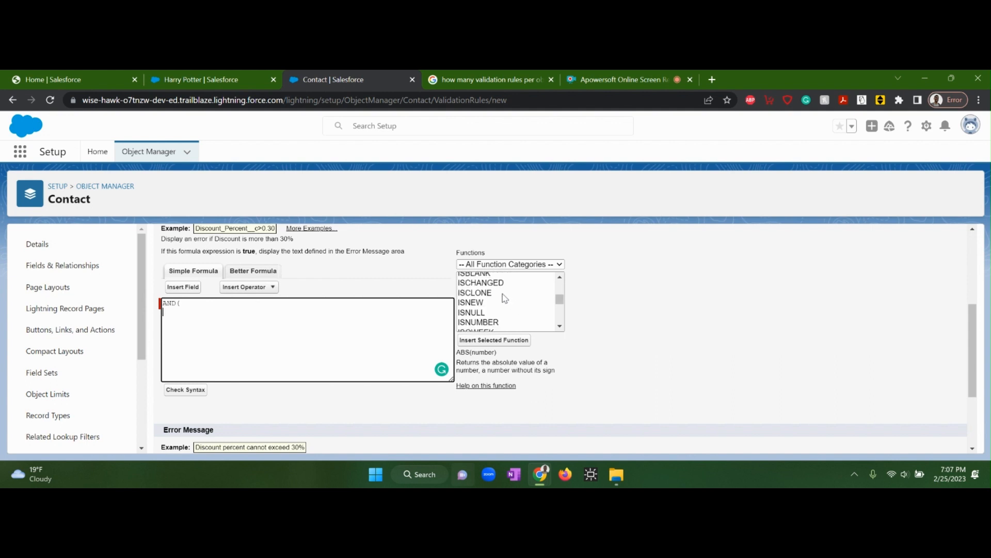
click(564, 330)
click(560, 326)
click(560, 325)
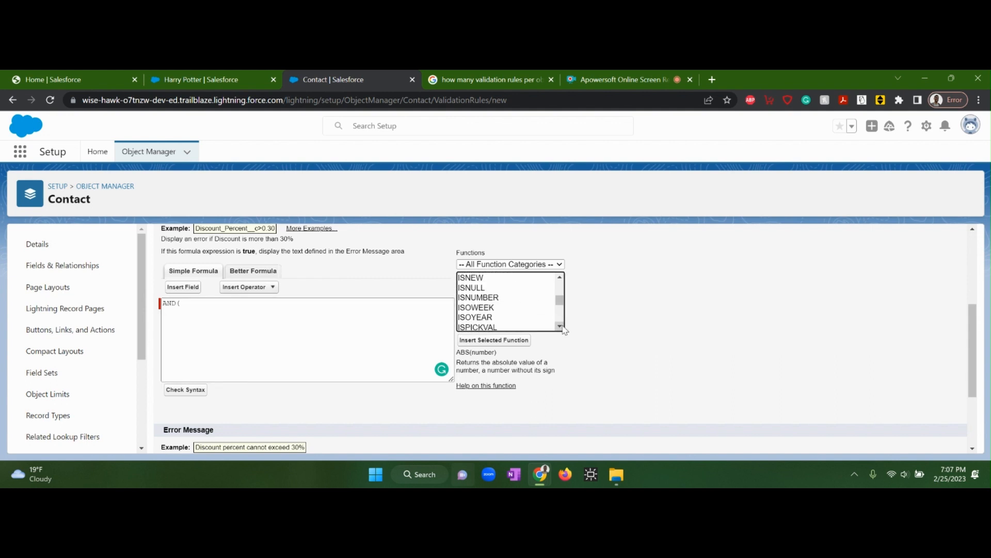
click(560, 326)
double_click(504, 312)
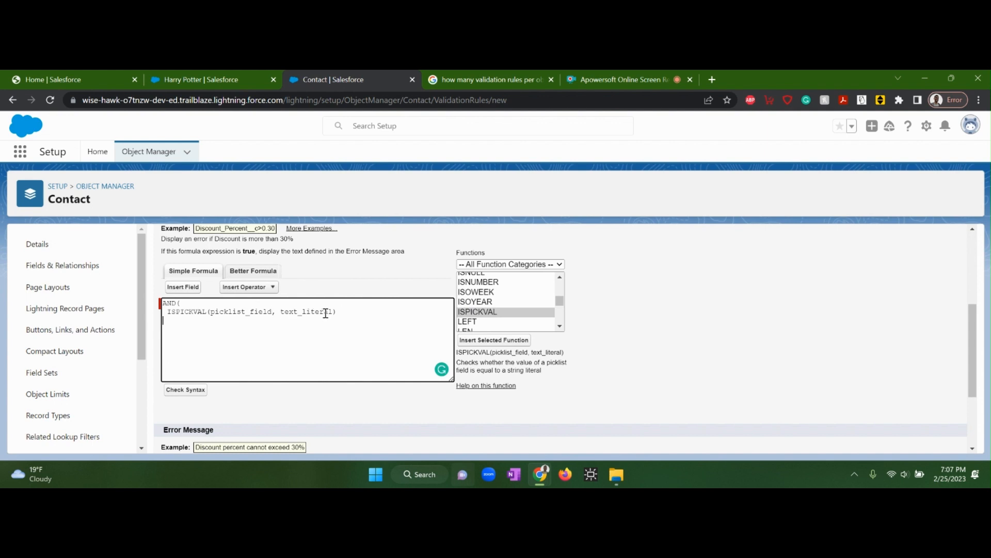
double_click(496, 312)
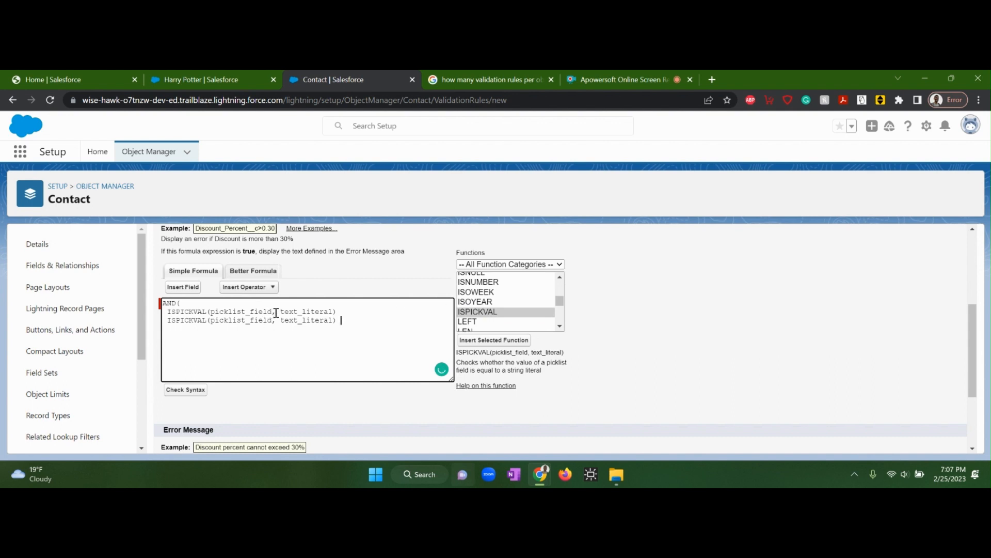
Step: Replace the picklist_field placeholder in the first ISPICKVAL with the Contact field Cool dude
drag(273, 313, 211, 313)
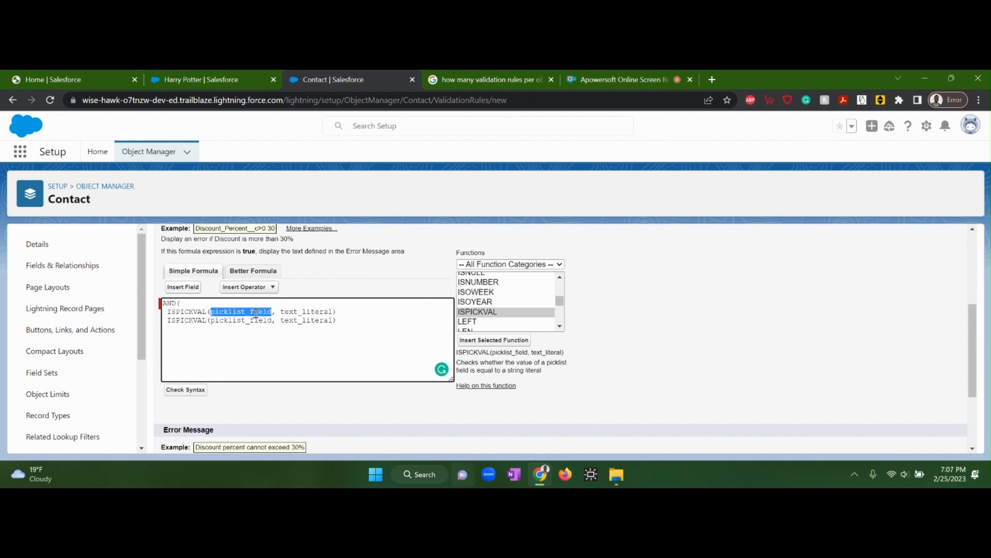
click(191, 292)
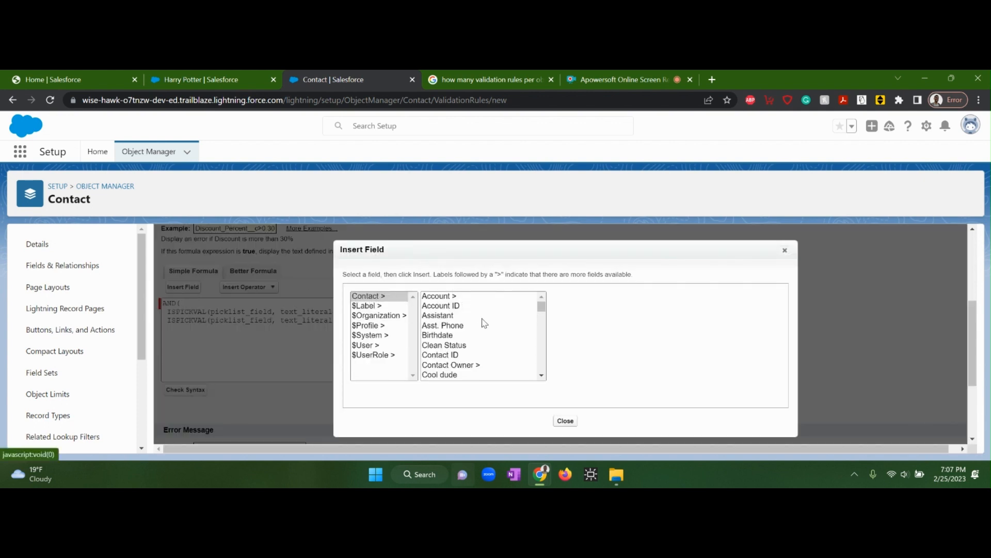
scroll(471, 323, down, 2)
click(457, 318)
click(592, 358)
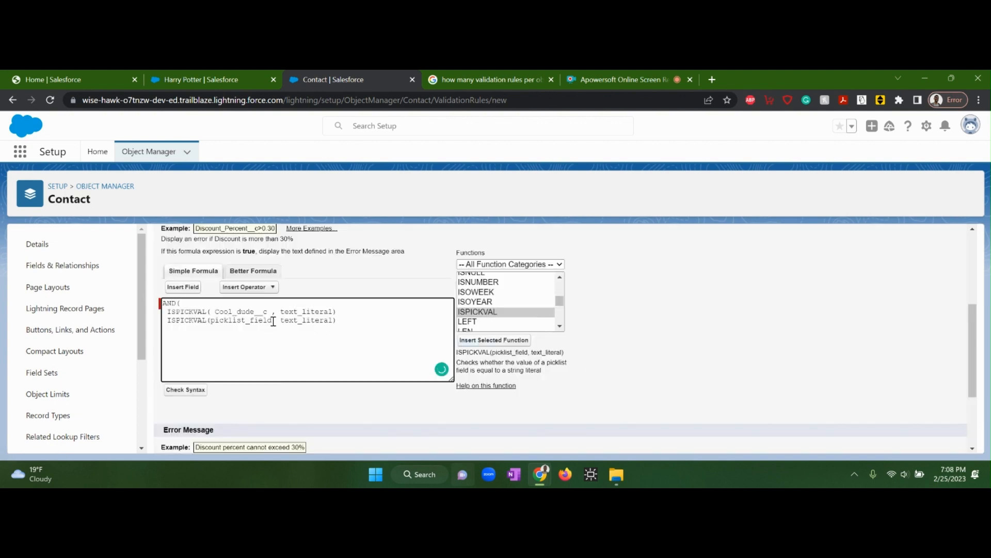
Step: Replace the picklist_field placeholder in the second ISPICKVAL with the Contact field Likes Guacamole
drag(273, 321, 216, 322)
click(183, 287)
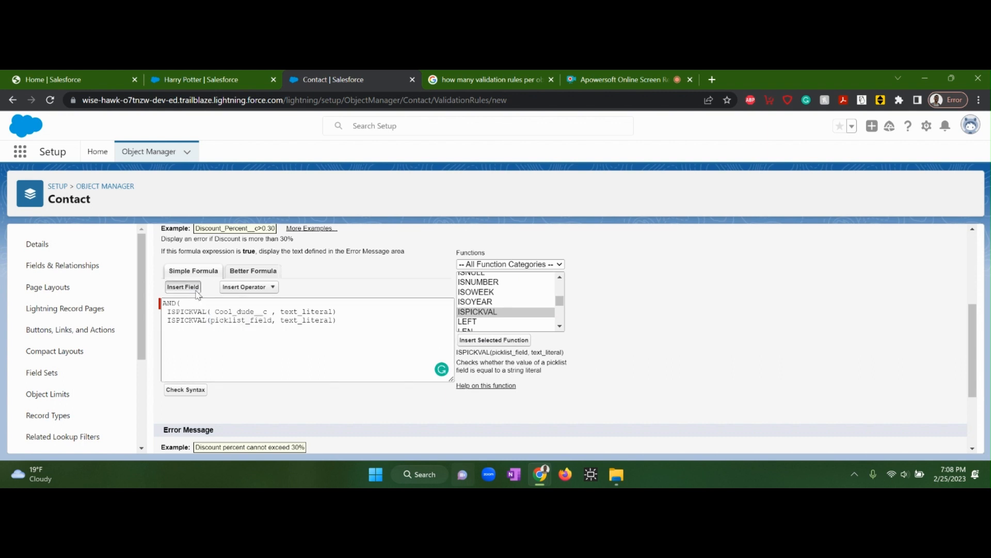
scroll(463, 331, down, 9)
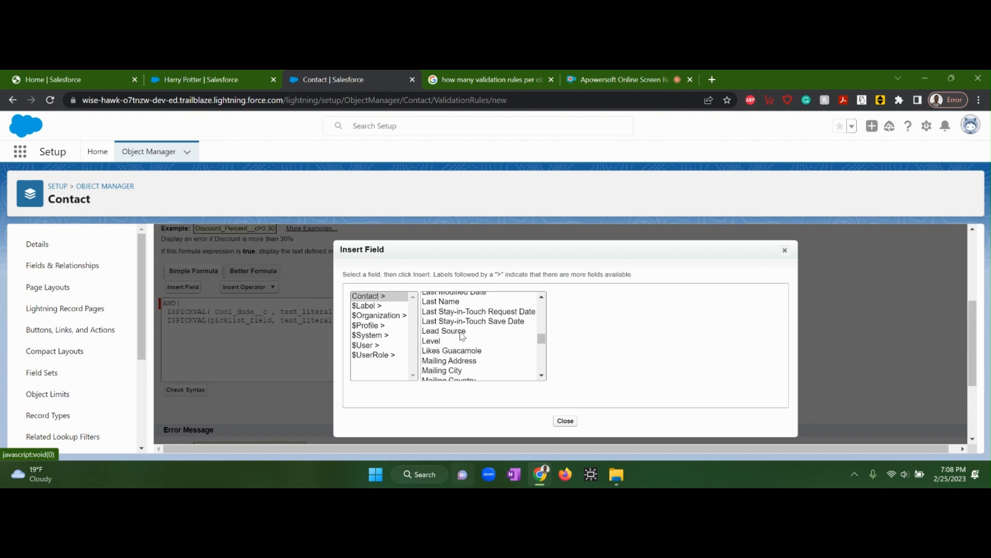
click(462, 352)
click(599, 358)
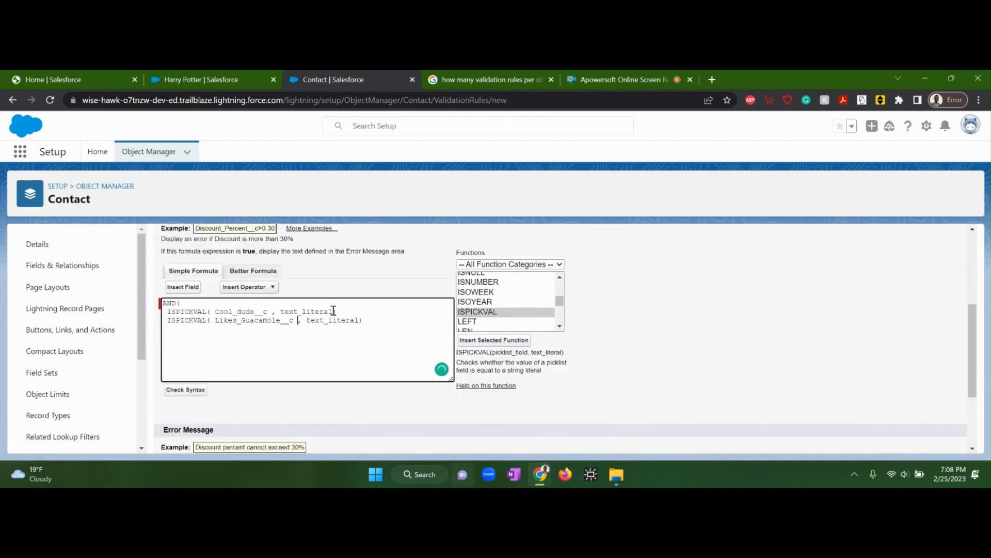
Step: Replace the text_literal placeholder of the Cool_dude__c condition with "Yes"
drag(333, 311, 281, 311)
text("ye)
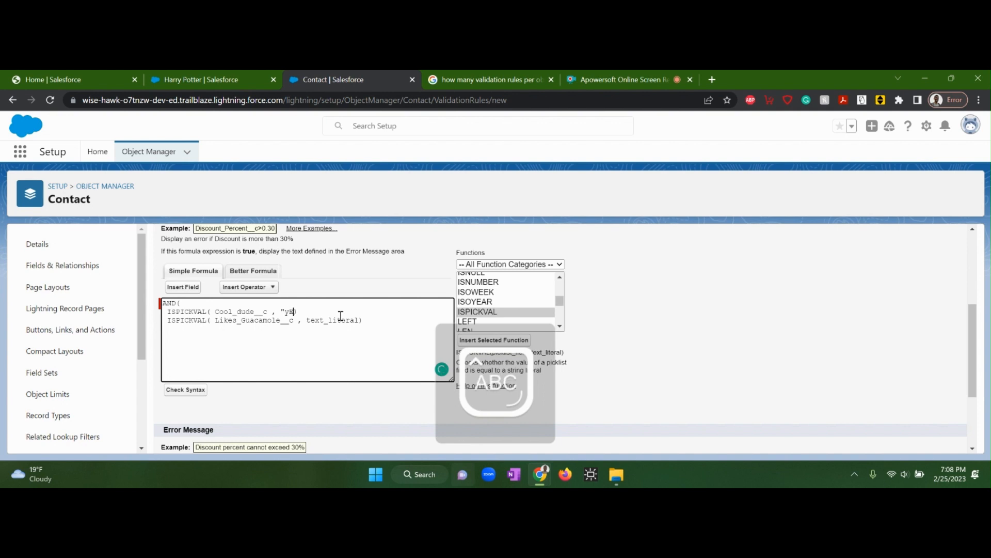
key(BackSpace)
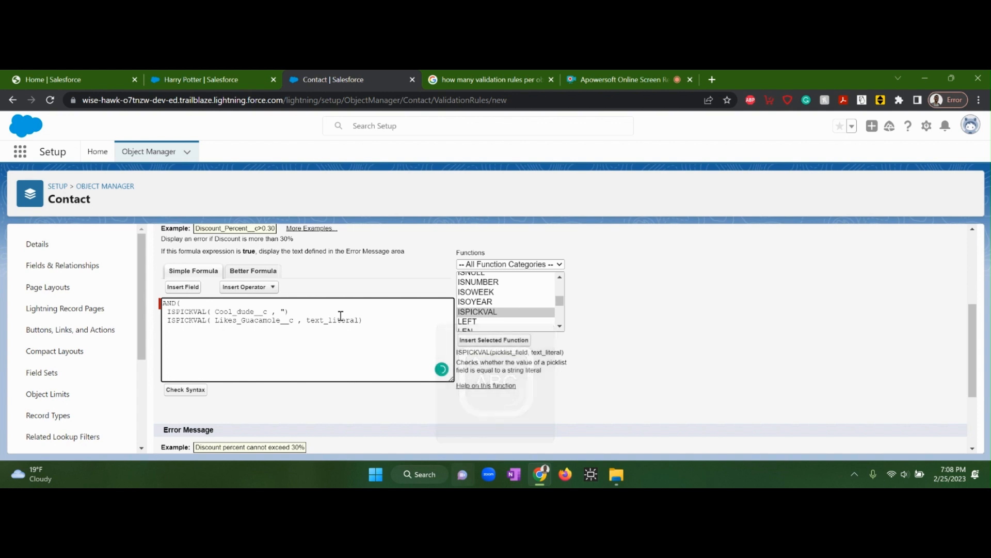
text(Y)
key(Caps_Lock)
text(es")
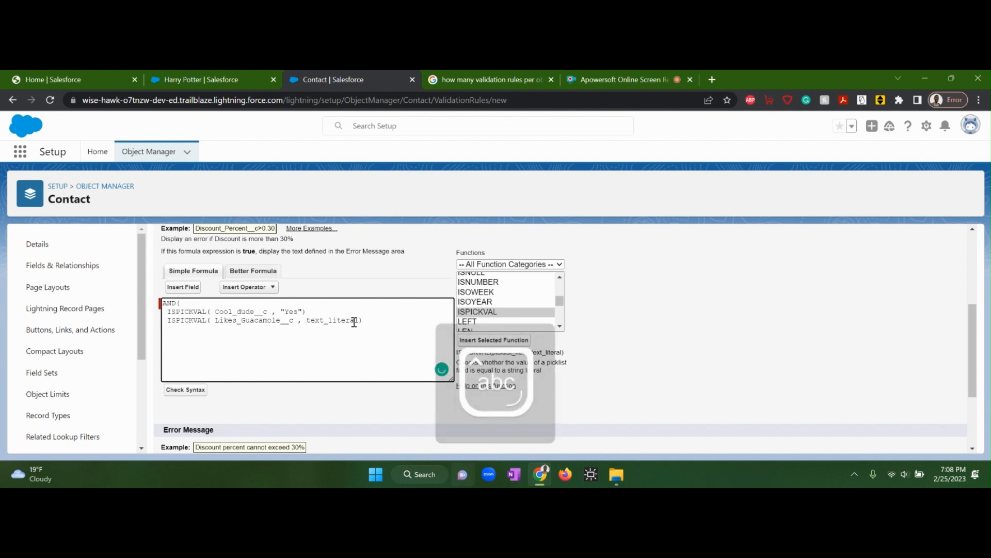
Step: Set the Likes_Guacamole__c literal to "No", complete the AND formula with the separating comma and closing parenthesis, and check its syntax
click(359, 321)
key(ctrl+BackSpace)
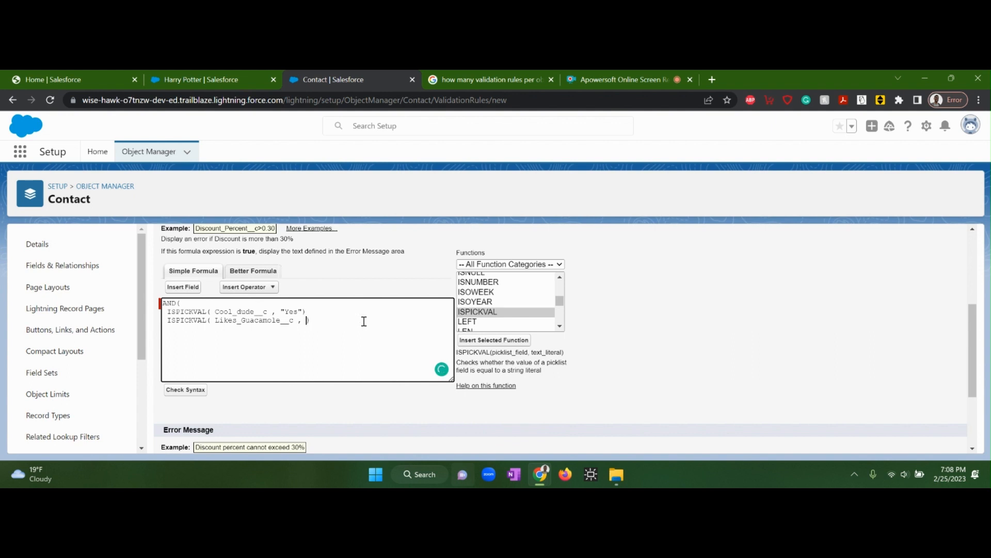
text("No)
click(315, 312)
text(,)
click(333, 319)
click(186, 390)
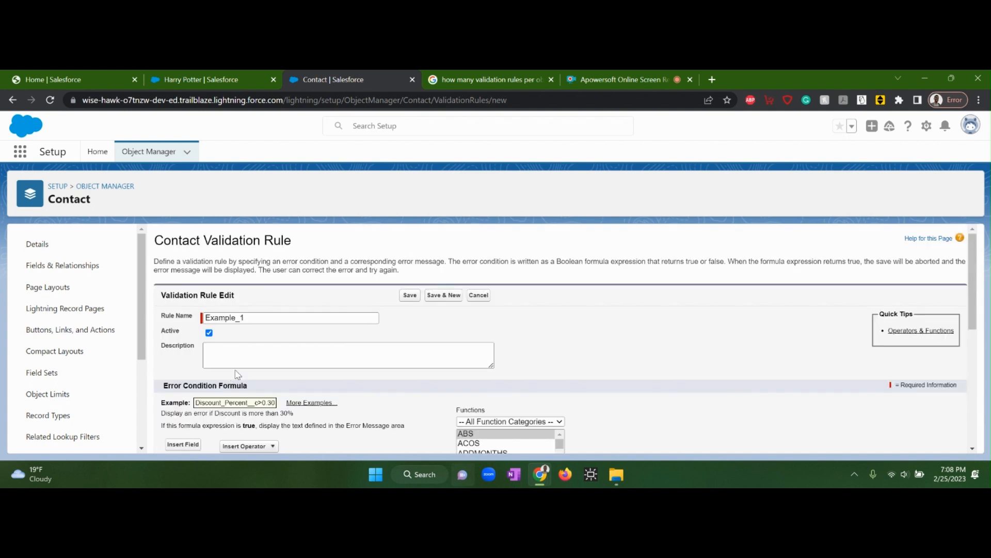
Step: Review the finished error condition formula and copy all of it, from AND( to the closing parenthesis
scroll(278, 361, down, 1)
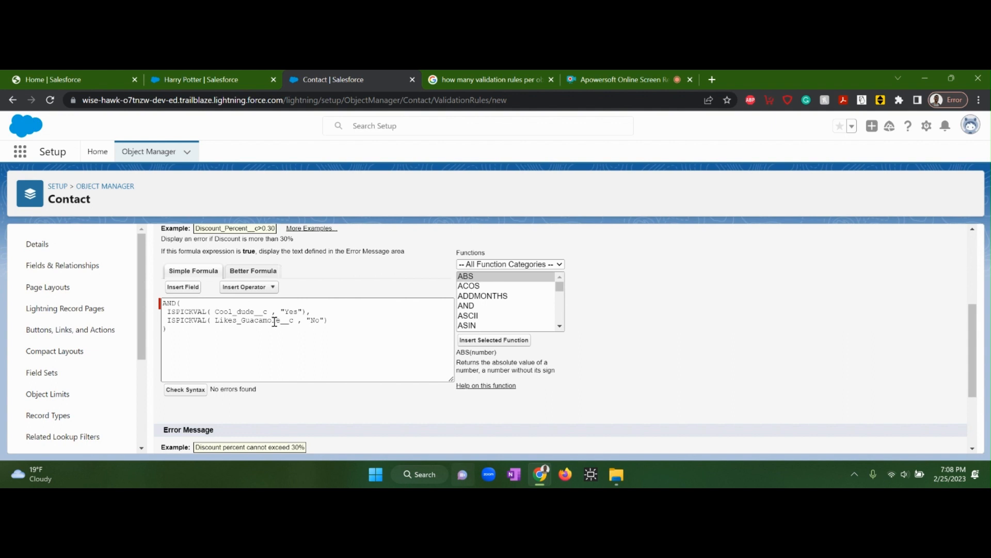
scroll(283, 327, down, 1)
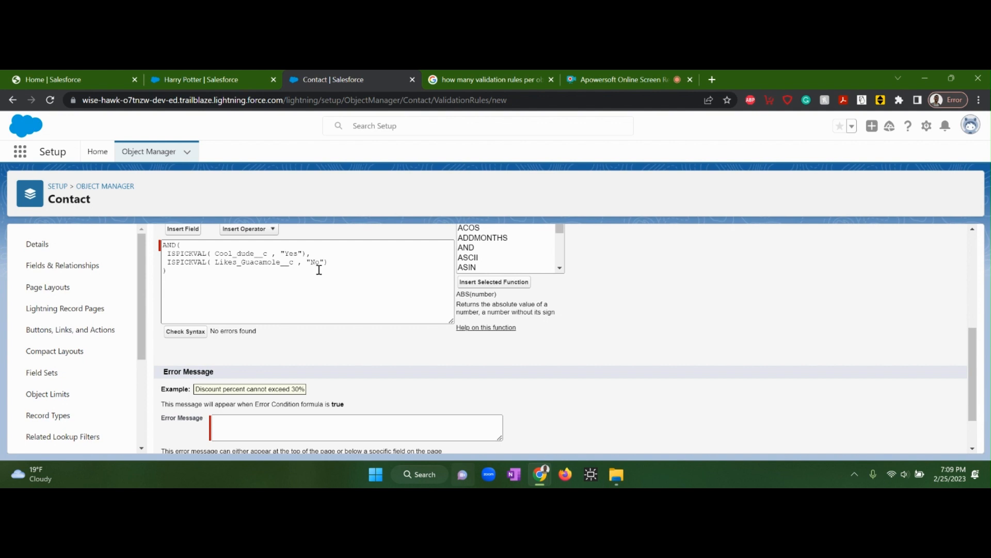
scroll(321, 272, up, 1)
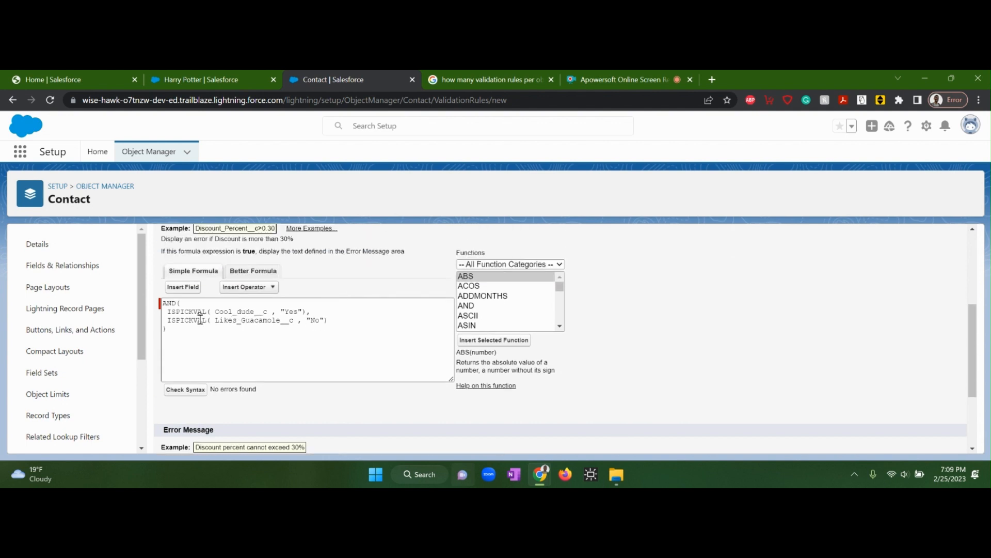
drag(182, 328, 164, 303)
click(182, 329)
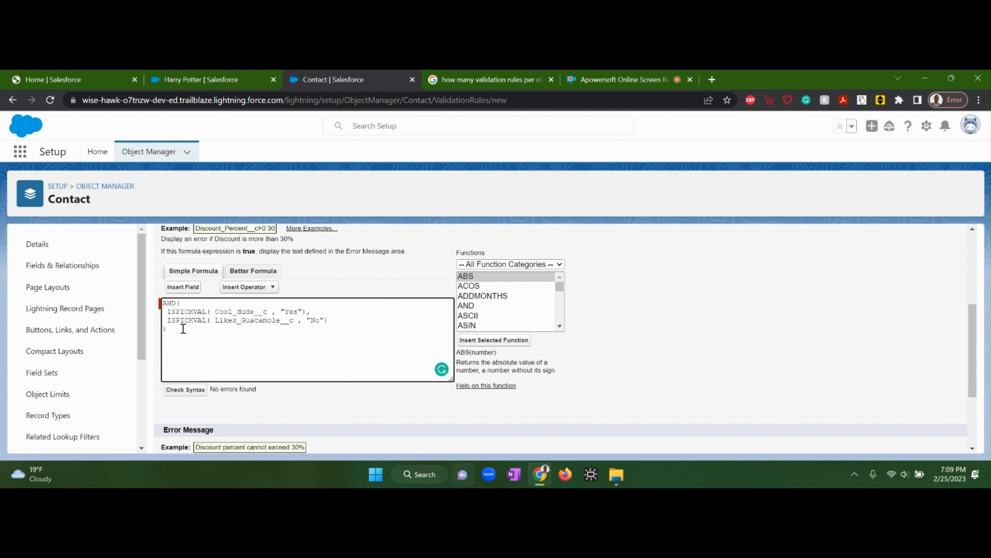
drag(183, 330, 163, 304)
key(ctrl+c)
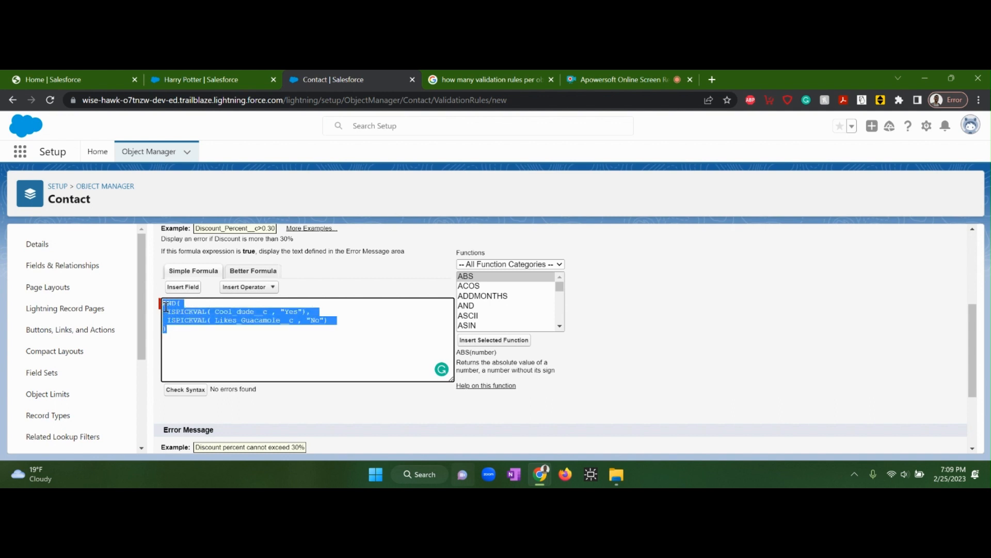
click(206, 328)
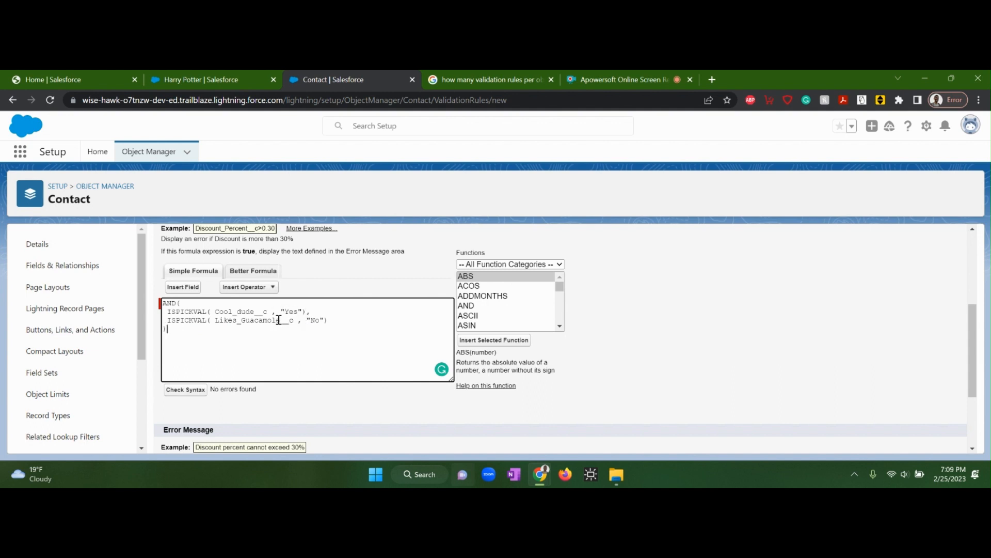
Step: Enter the error message "Cannot be a cool dude if you don't like guacamole", keeping the error location at Top of Page
scroll(274, 321, down, 2)
click(269, 366)
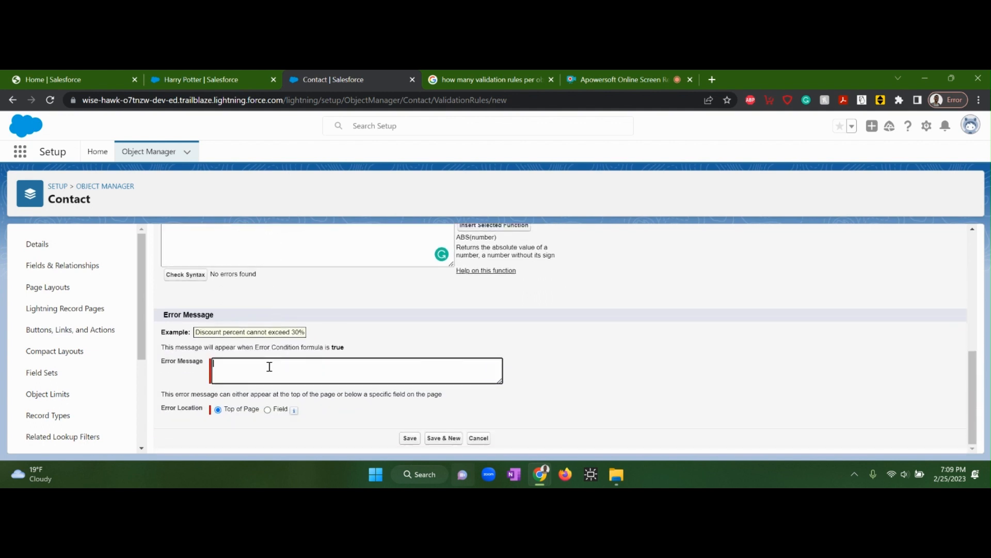
scroll(279, 366, up, 1)
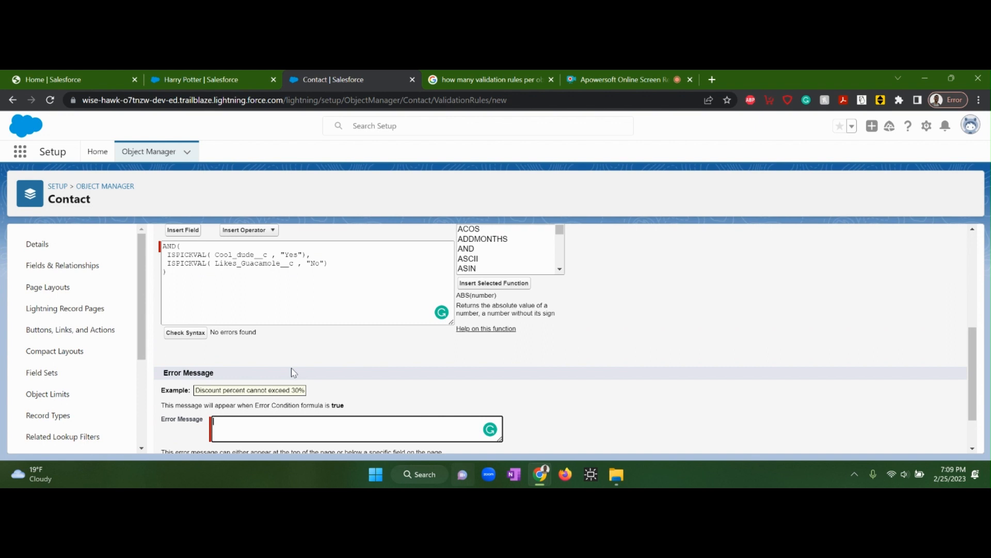
key(Caps_Lock)
text(C)
key(Caps_Lock)
text(annot be a cool dude if you don't like guacamole)
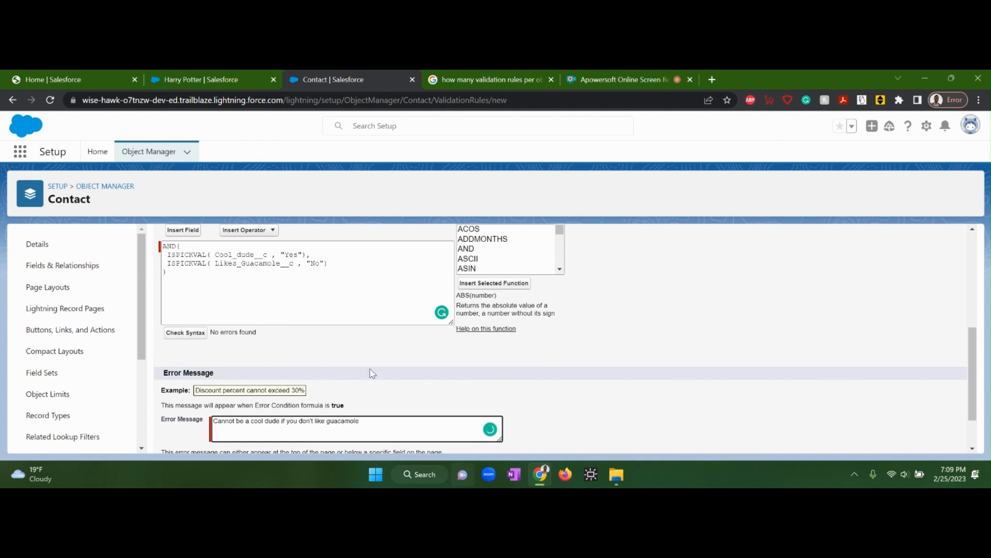
scroll(412, 354, down, 2)
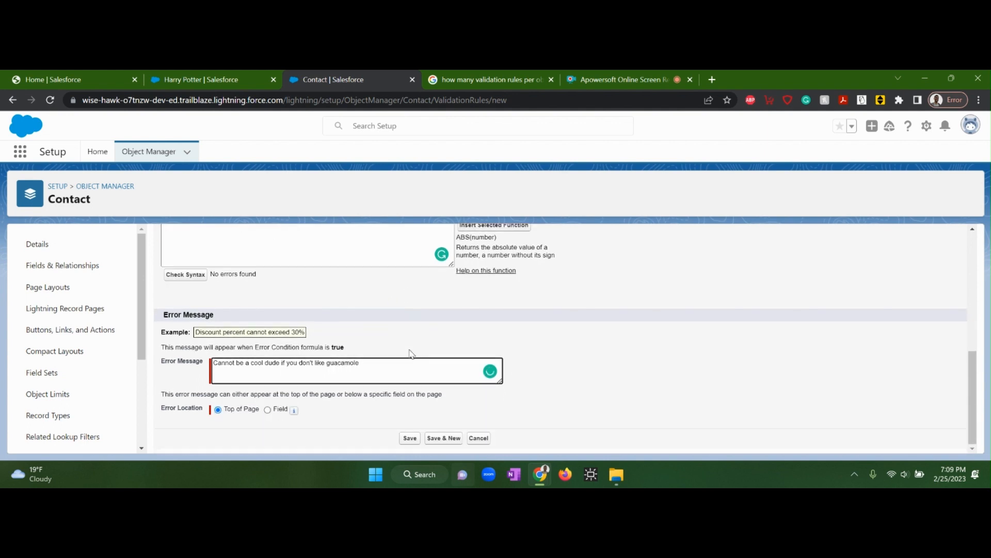
Step: Save the rule, start another Contact validation rule and name it "Example 2"
click(441, 439)
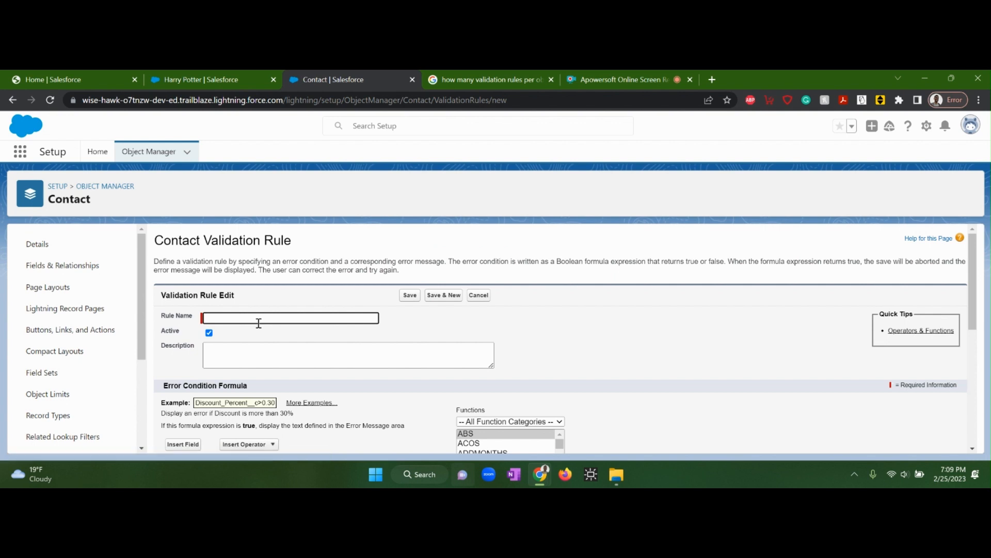
key(Caps_Lock)
text(E)
key(Caps_Lock)
text(xample 2)
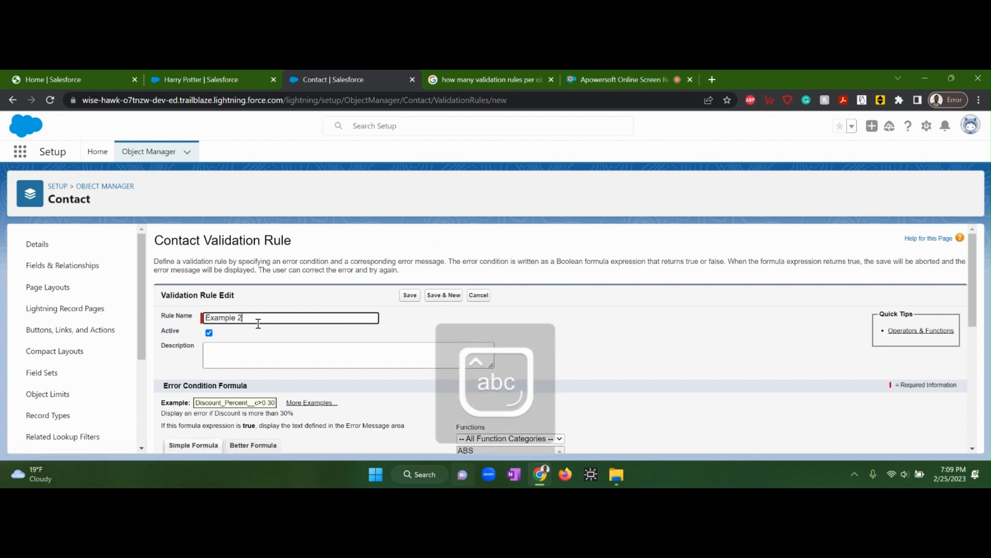
Step: Paste the copied formula as the error condition and change the Likes_Guacamole__c literal to "Yes"
scroll(265, 352, down, 2)
click(272, 371)
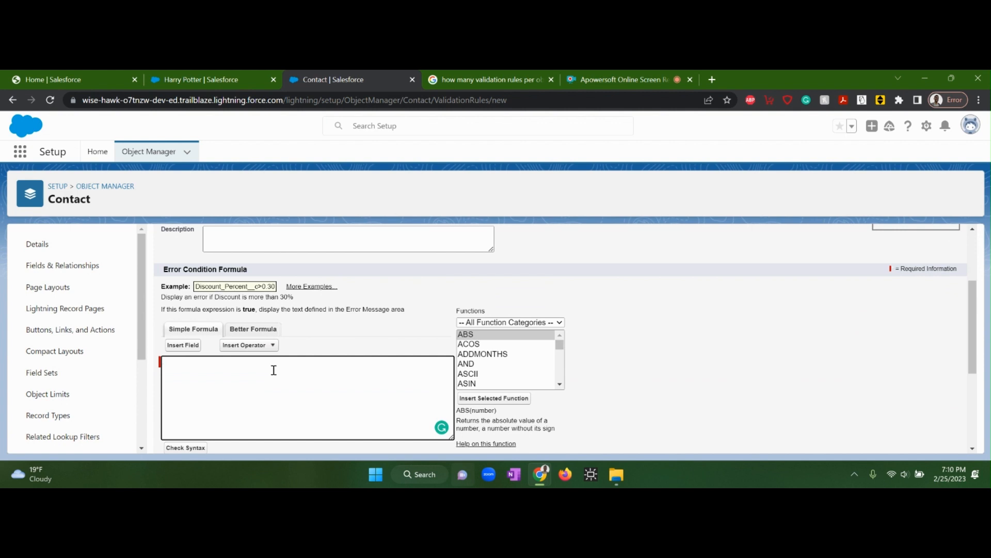
key(ctrl+v)
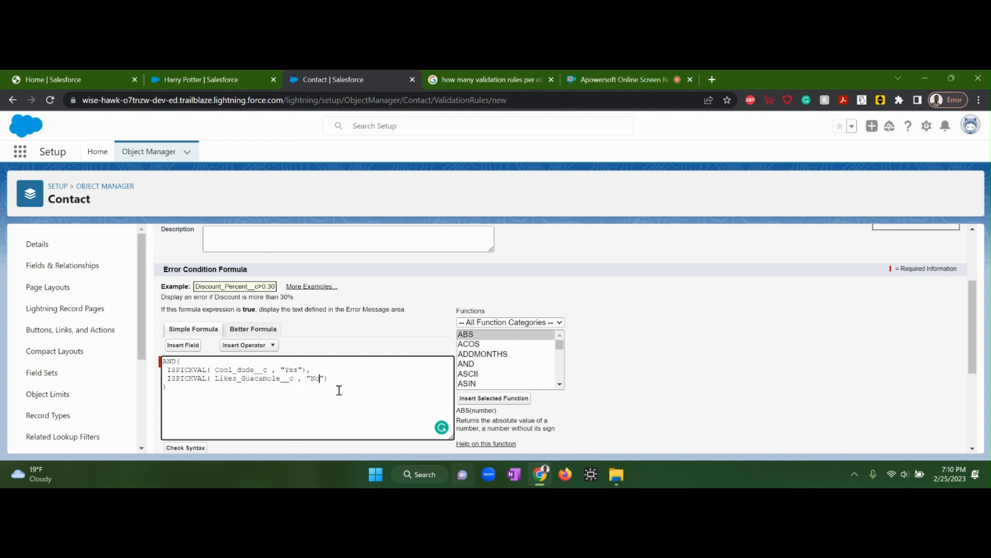
key(BackSpace)
key(BackSpace)
text(Yes)
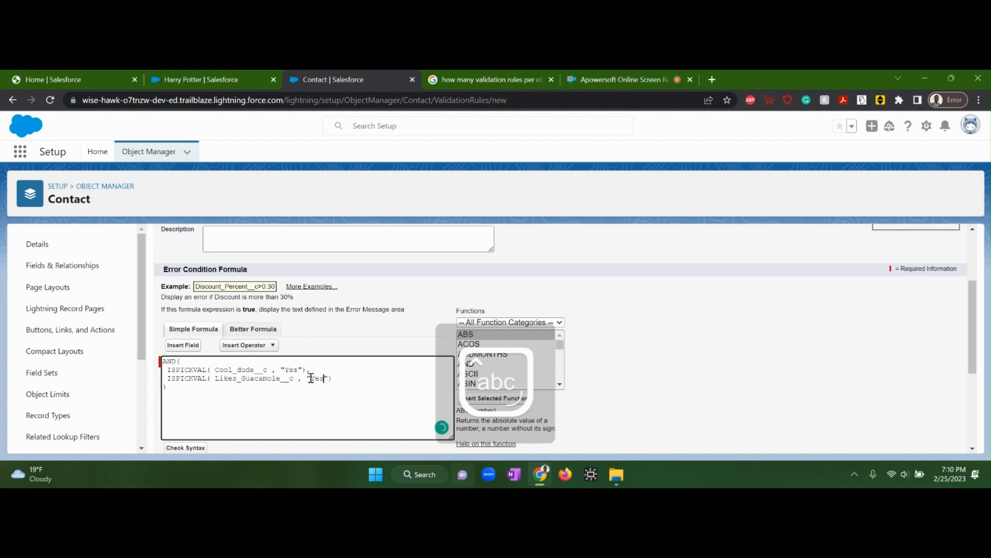
Step: Change the Cool_dude__c literal to "No" and check the formula's syntax
click(300, 370)
key(BackSpace)
key(BackSpace)
key(BackSpace)
text(No)
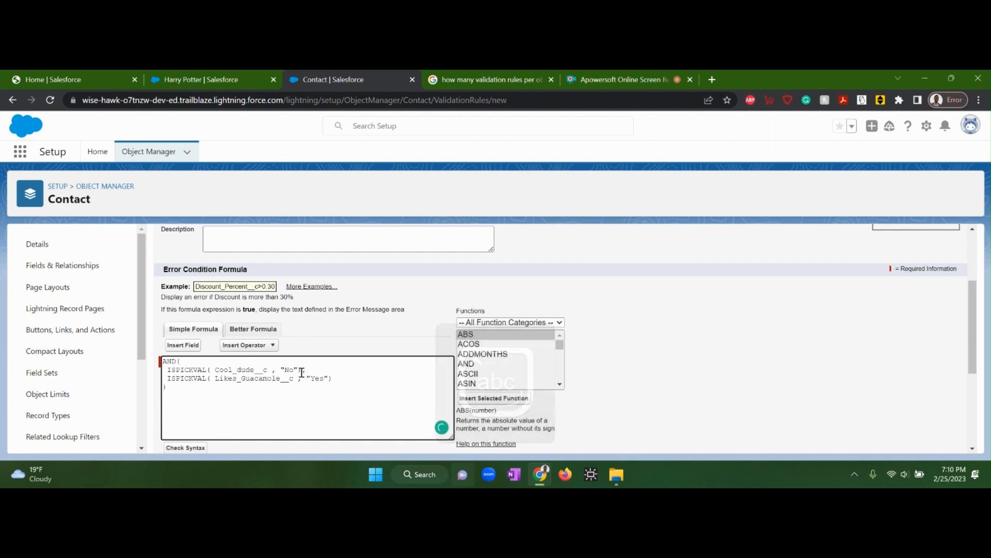
scroll(301, 372, down, 1)
click(200, 389)
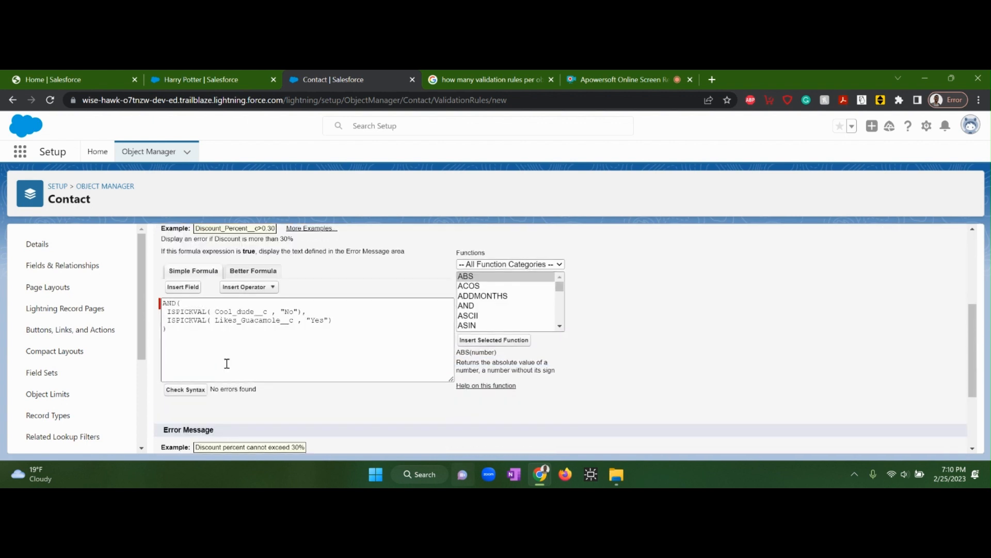
Step: Begin editing the Error Message field of the validation rule
scroll(227, 364, down, 1)
click(237, 420)
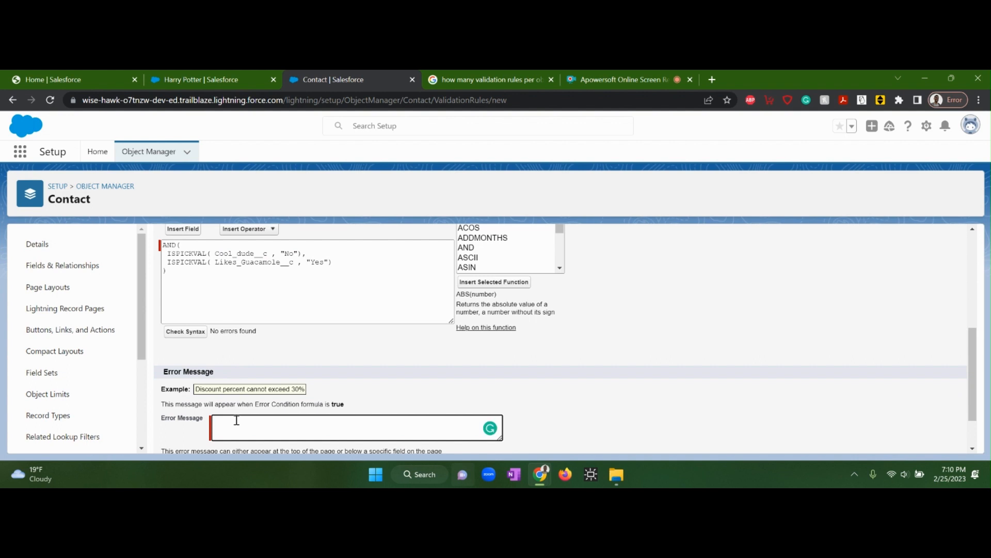
text(If you are)
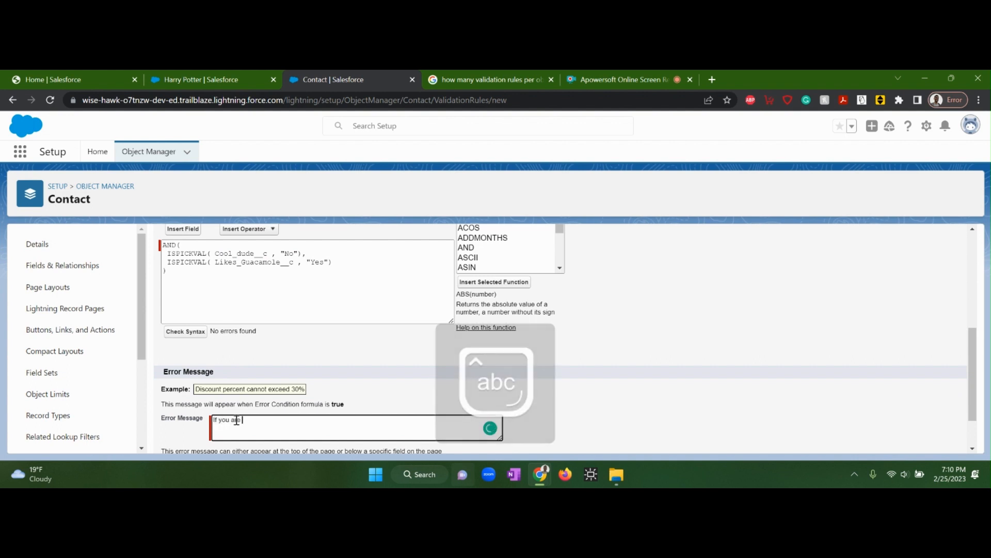
key(BackSpace)
key(BackSpace)
key(BackSpace)
key(BackSpace)
key(BackSpace)
key(BackSpace)
key(BackSpace)
key(BackSpace)
text(You have to be a co)
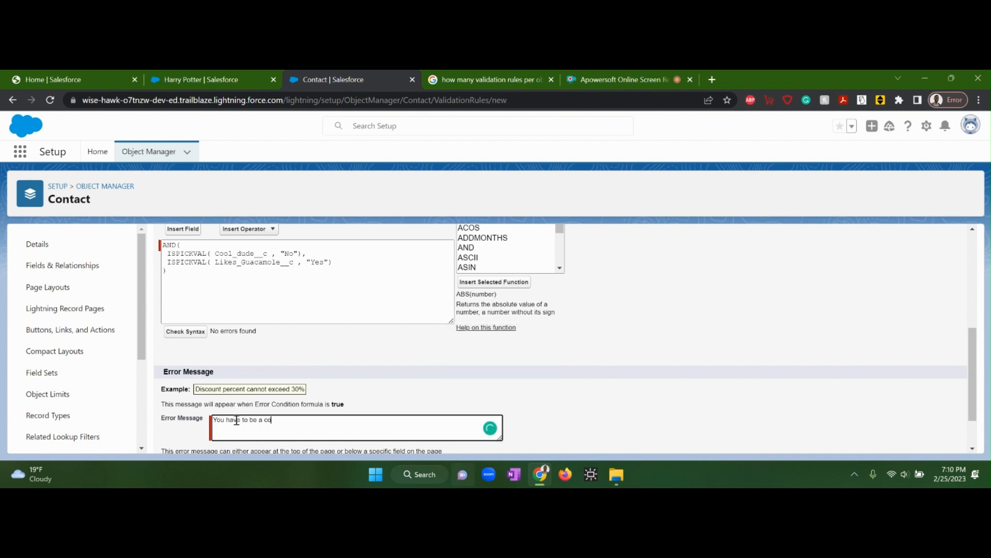
text(ol dude in)
key(BackSpace)
key(BackSpace)
key(BackSpace)
key(BackSpace)
key(BackSpace)
key(BackSpace)
key(BackSpace)
key(BackSpace)
key(BackSpace)
key(BackSpace)
key(BackSpace)
key(BackSpace)
key(BackSpace)
key(BackSpace)
key(BackSpace)
key(BackSpace)
key(BackSpace)
key(BackSpace)
key(BackSpace)
key(BackSpace)
Step: Enter the error message "If you like guacamole, that must mean you are a cool dude." and save the rule
text(If yo)
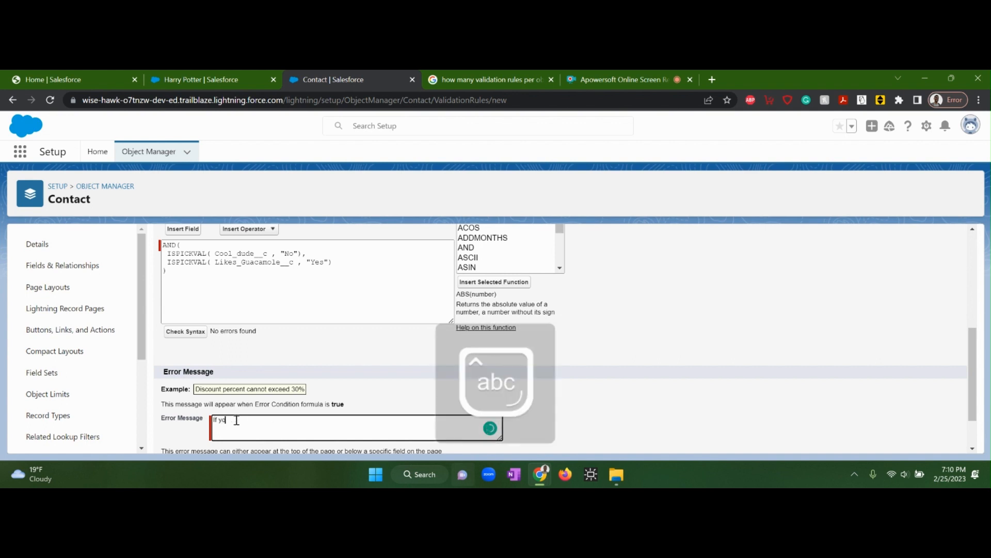
text(u like guacamole, that must mean you are a cool dude.)
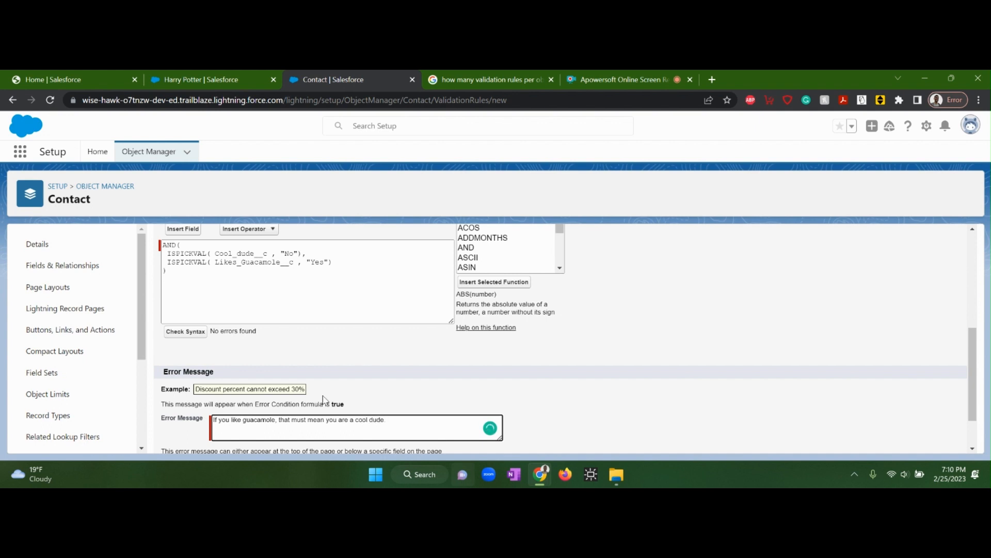
scroll(433, 392, down, 2)
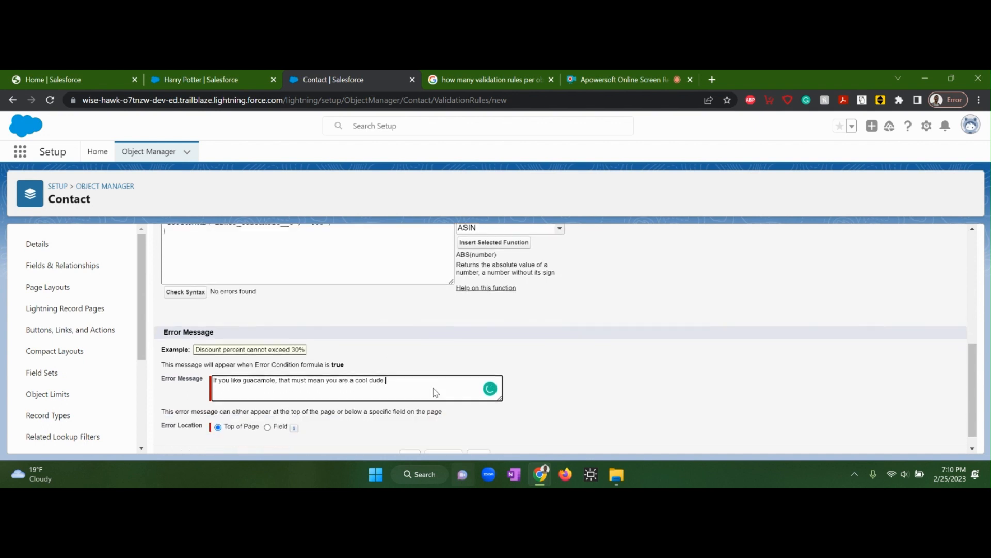
scroll(411, 438, up, 2)
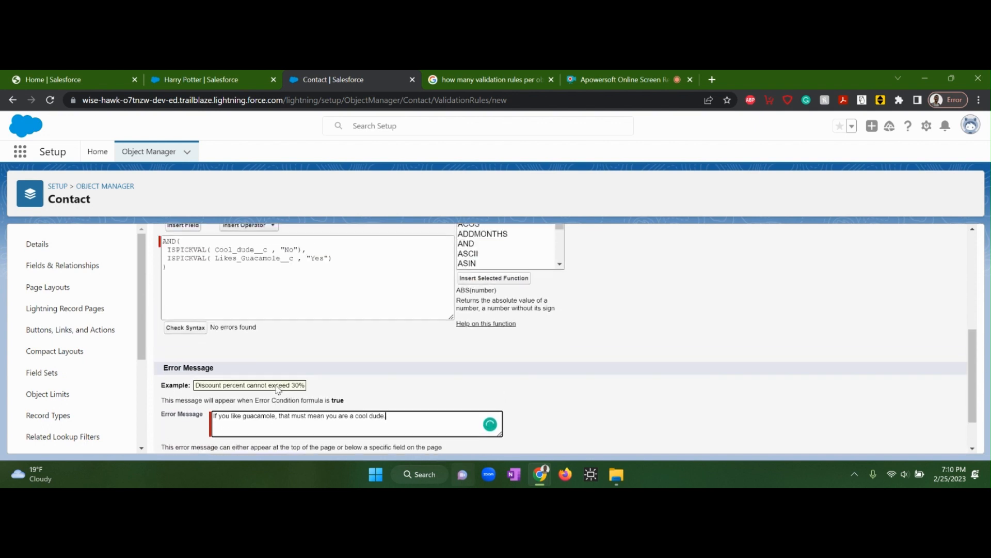
scroll(413, 440, down, 2)
click(415, 440)
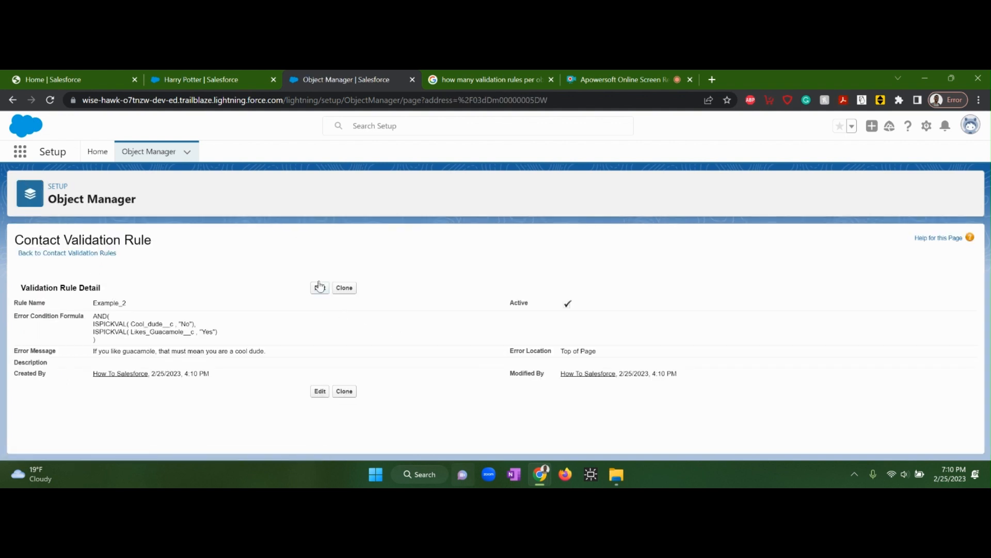
Step: Edit the existing contact record, set Cool dude to Yes and Likes Guacamole to No, and try to save it
click(204, 77)
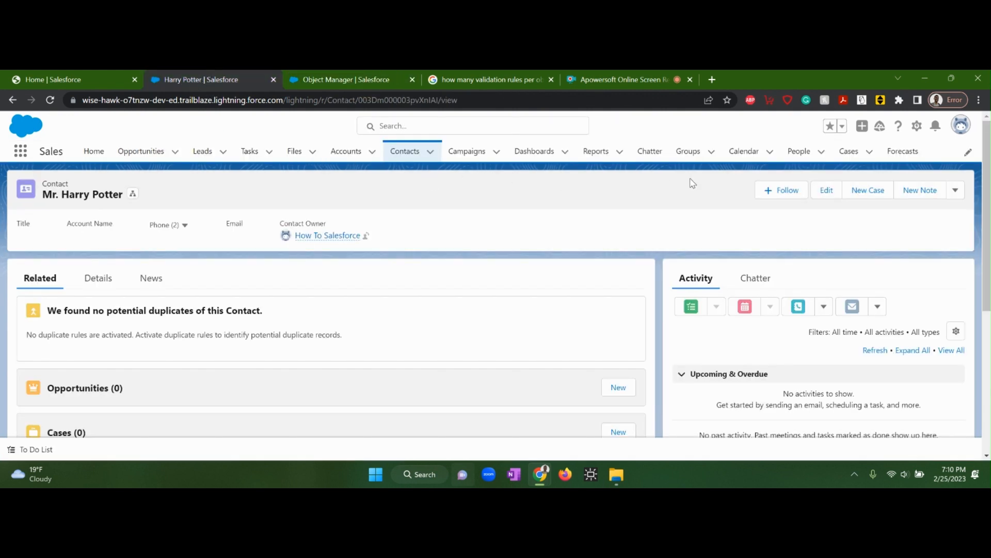
click(828, 191)
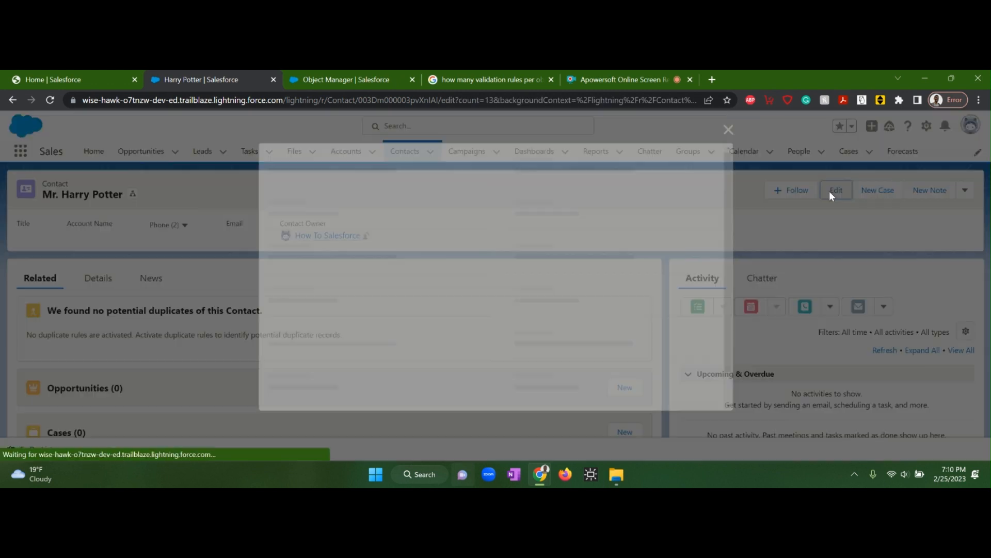
scroll(367, 281, down, 6)
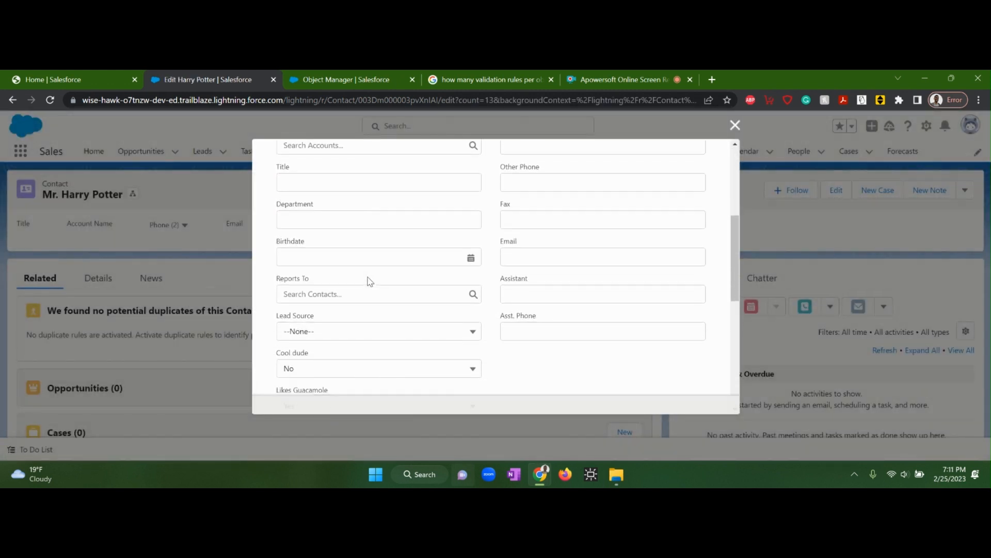
click(334, 295)
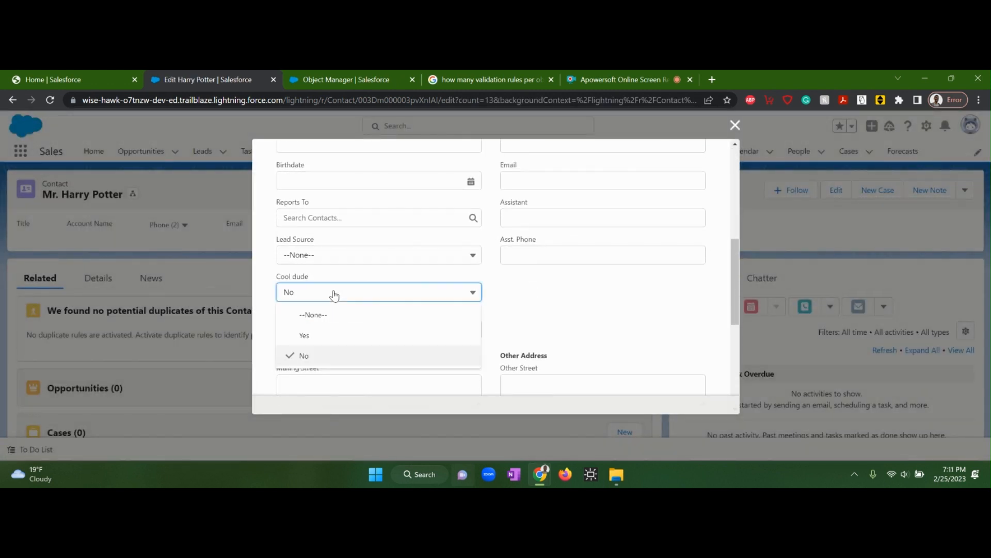
click(321, 335)
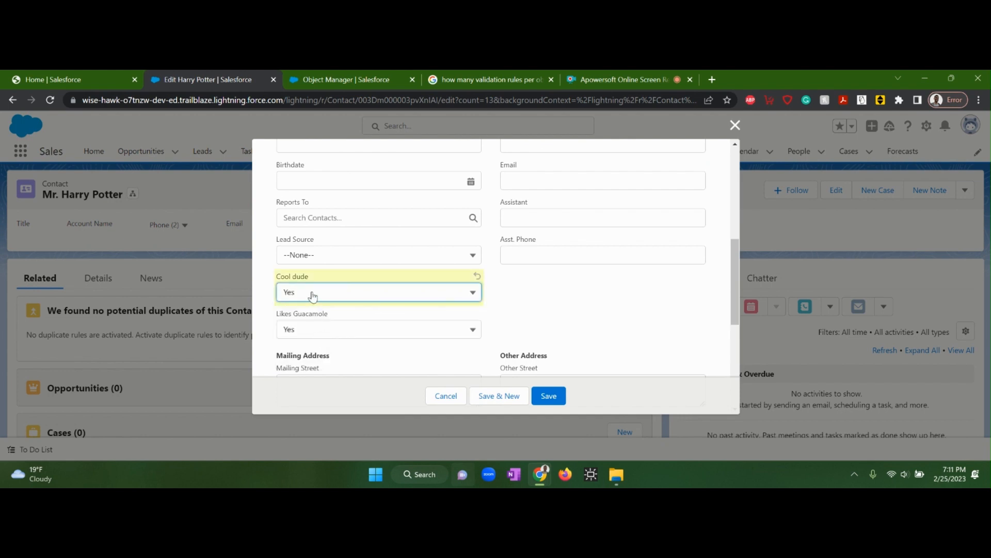
click(304, 329)
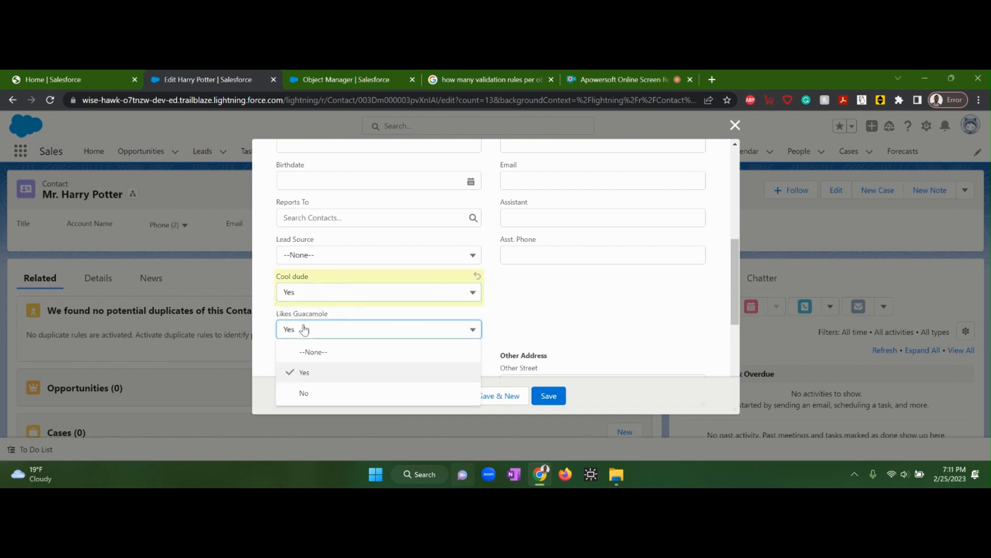
click(310, 391)
scroll(339, 315, down, 1)
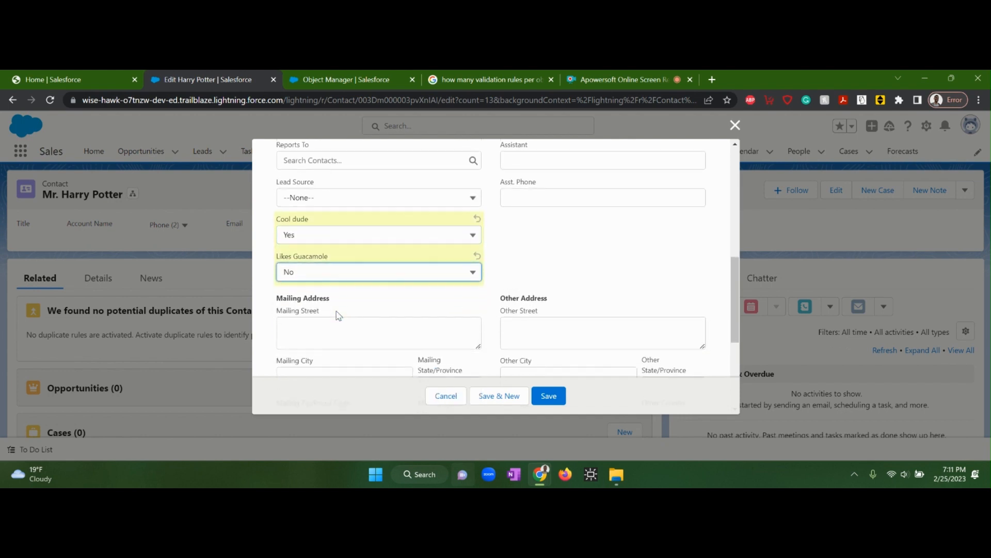
scroll(338, 315, up, 1)
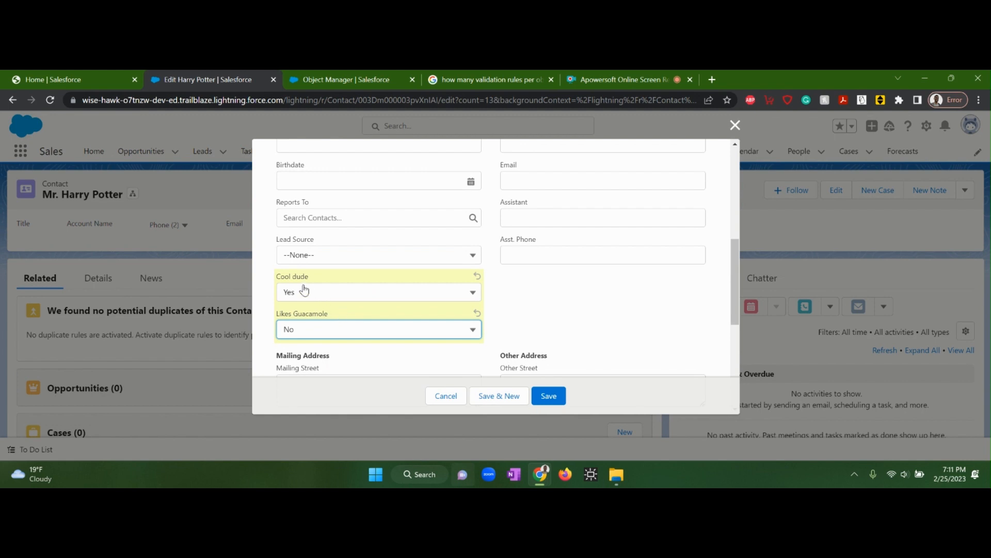
click(546, 396)
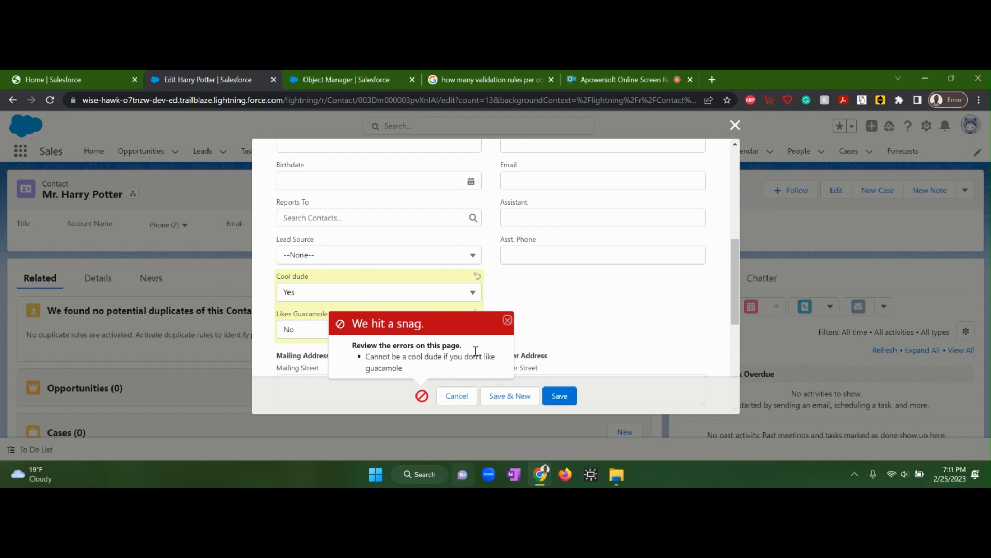
click(507, 320)
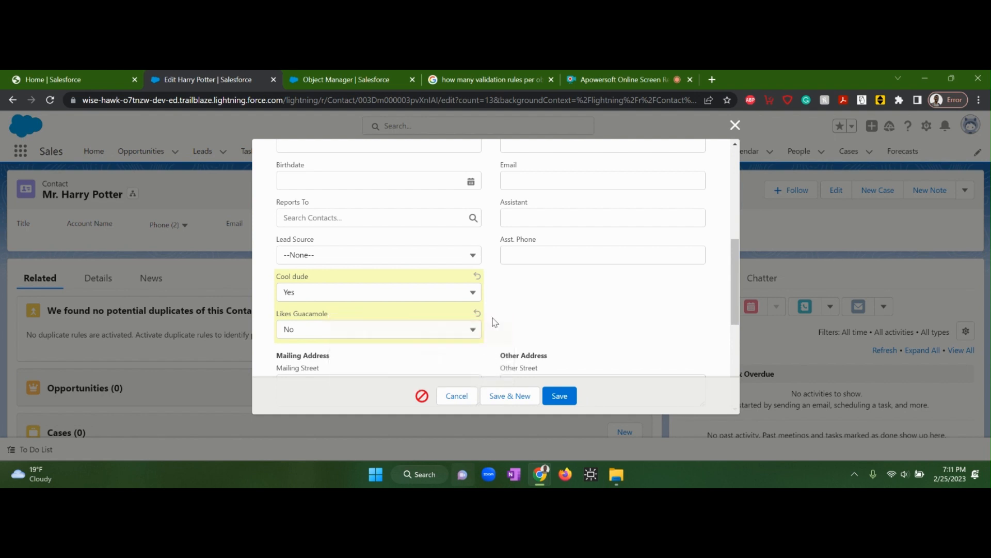
Step: Try to save the contact with Cool dude set to No and Likes Guacamole set to Yes, and discard the edits
click(326, 296)
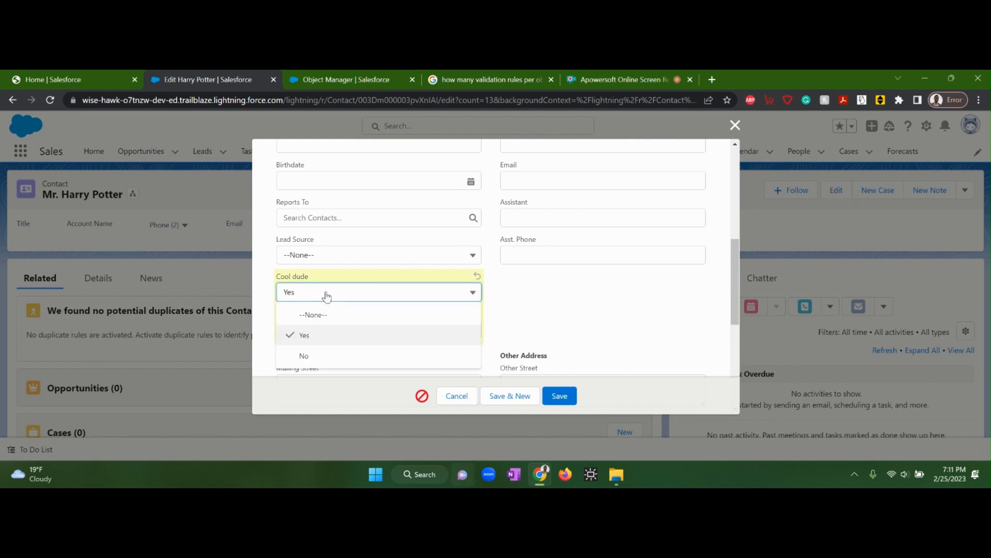
click(317, 355)
click(317, 333)
click(316, 371)
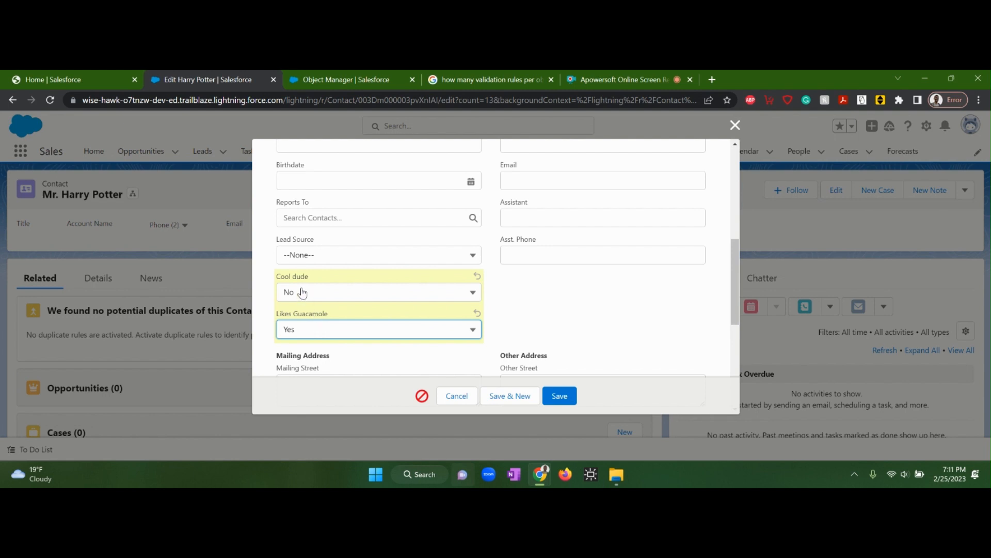
scroll(363, 319, down, 1)
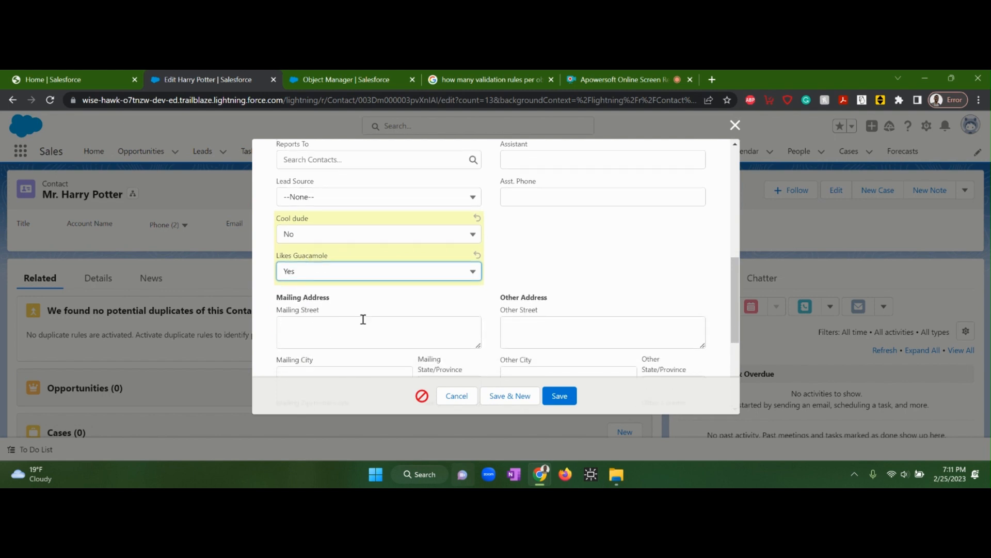
click(559, 395)
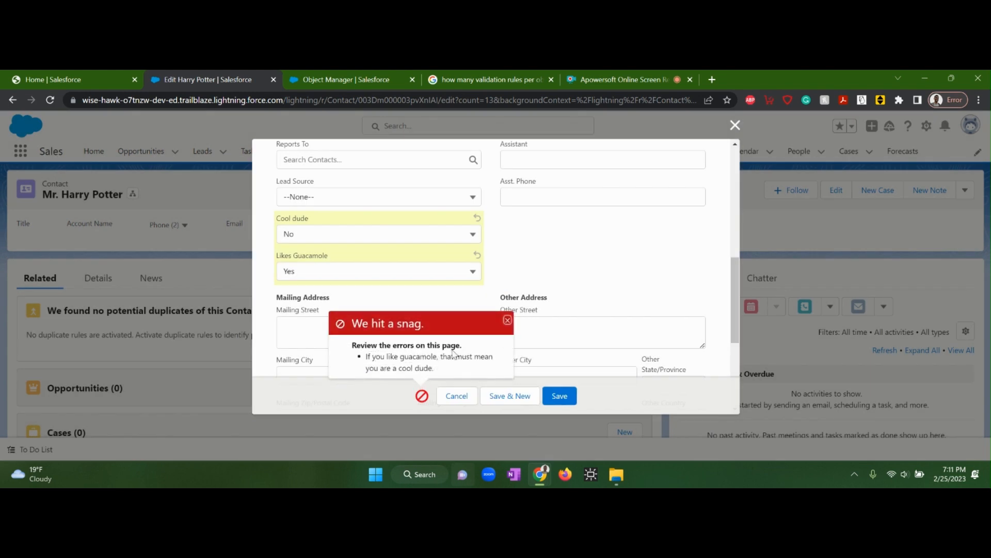
click(507, 323)
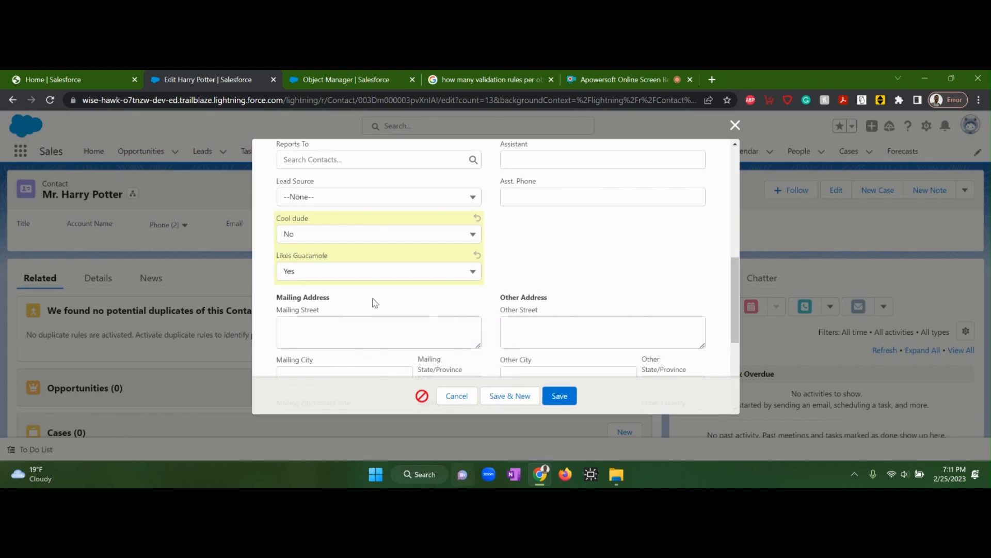
scroll(367, 306, up, 1)
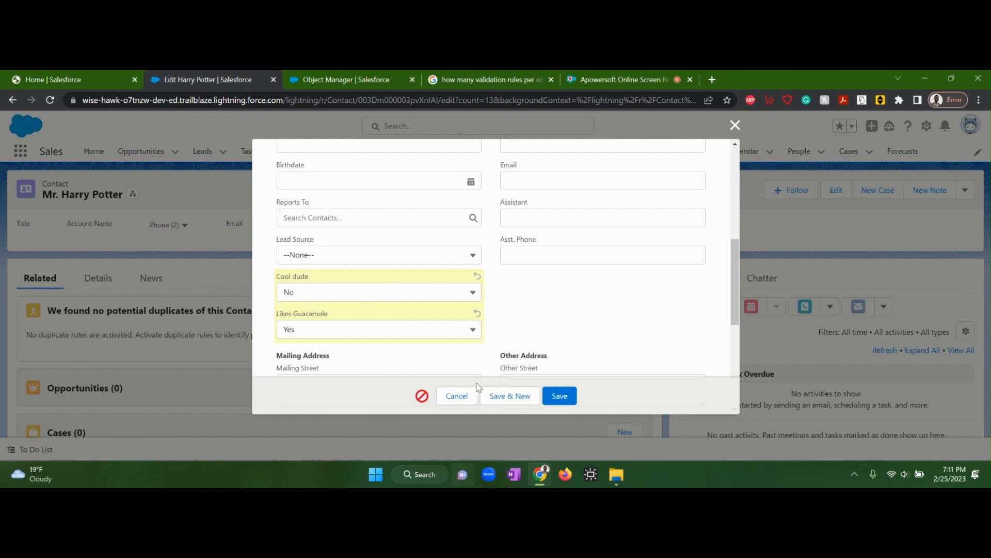
click(460, 396)
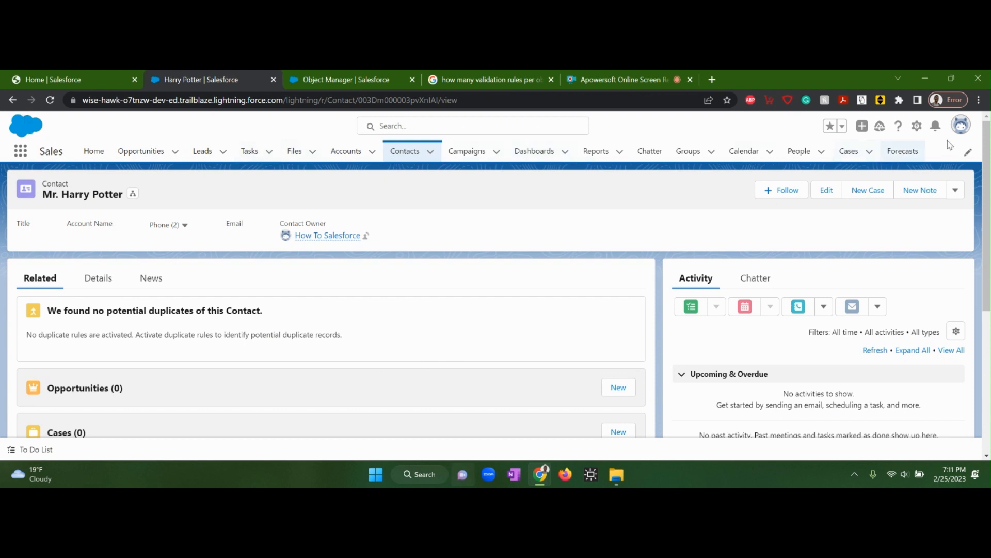
Step: Switch from Lightning Experience to Salesforce Classic and open Setup
click(960, 129)
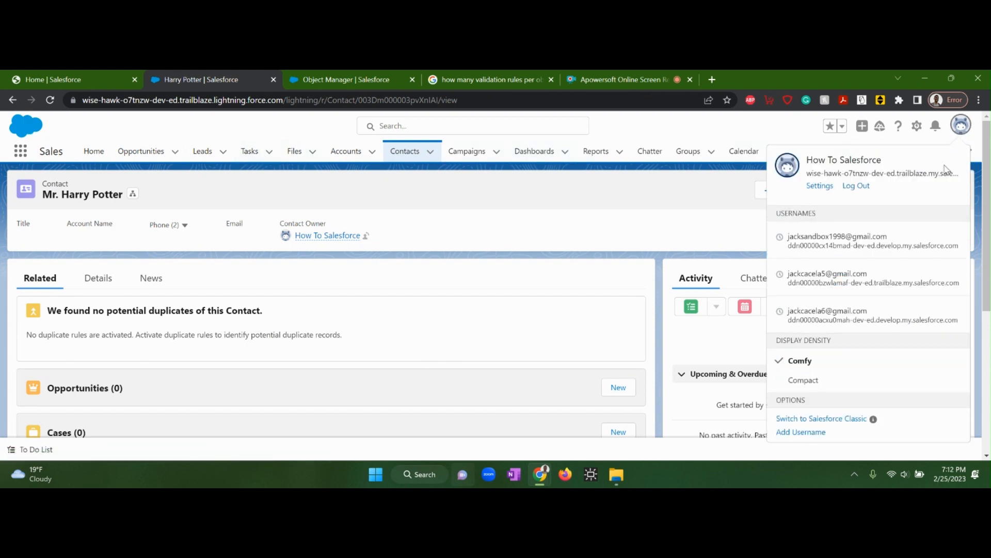
click(818, 419)
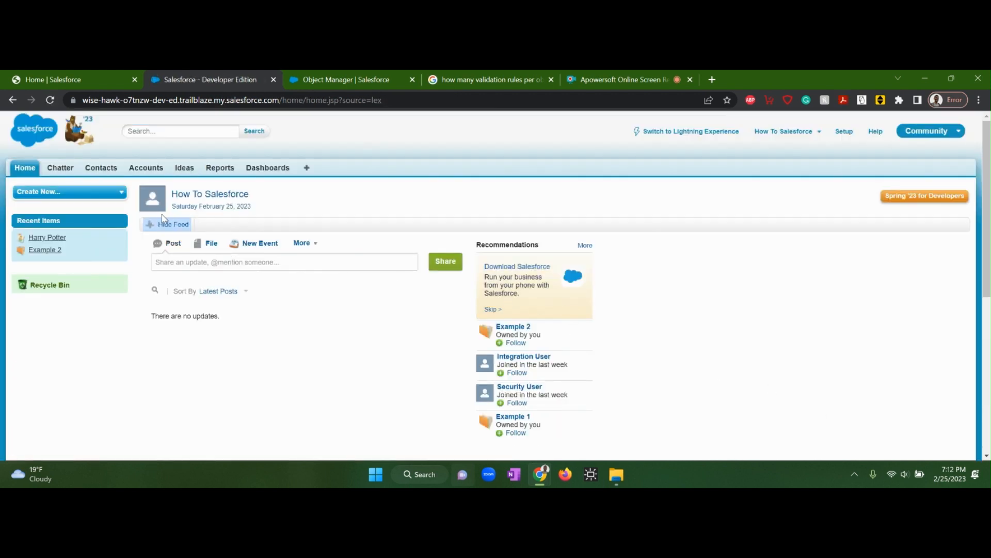
click(847, 133)
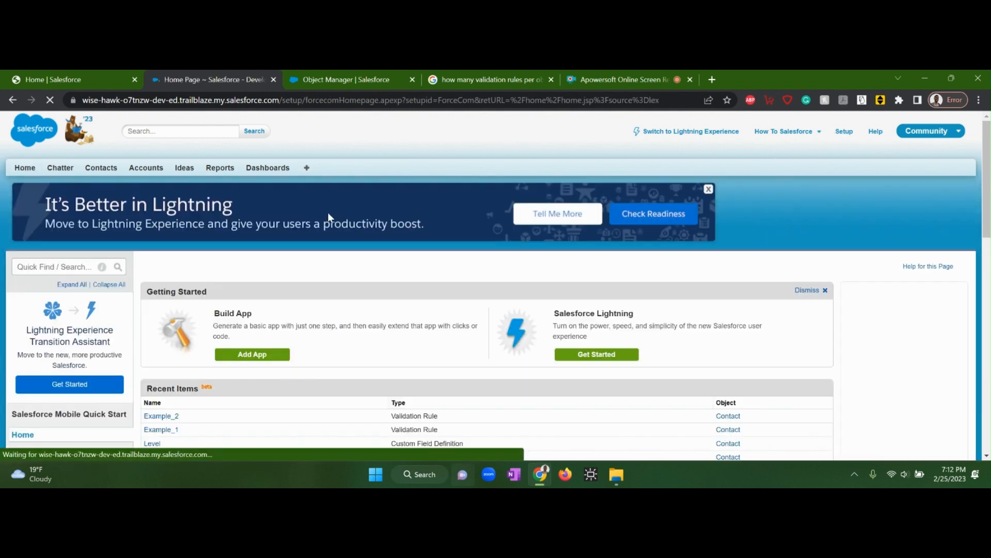
Step: Open the Limits page for Contacts within the Build customization settings
scroll(77, 270, down, 1)
scroll(77, 270, down, 6)
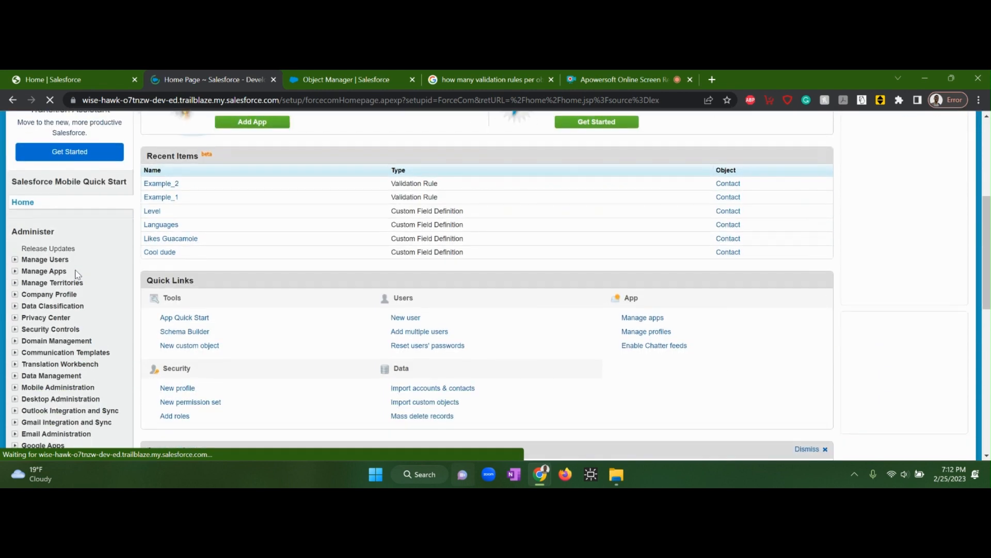
scroll(56, 331, down, 1)
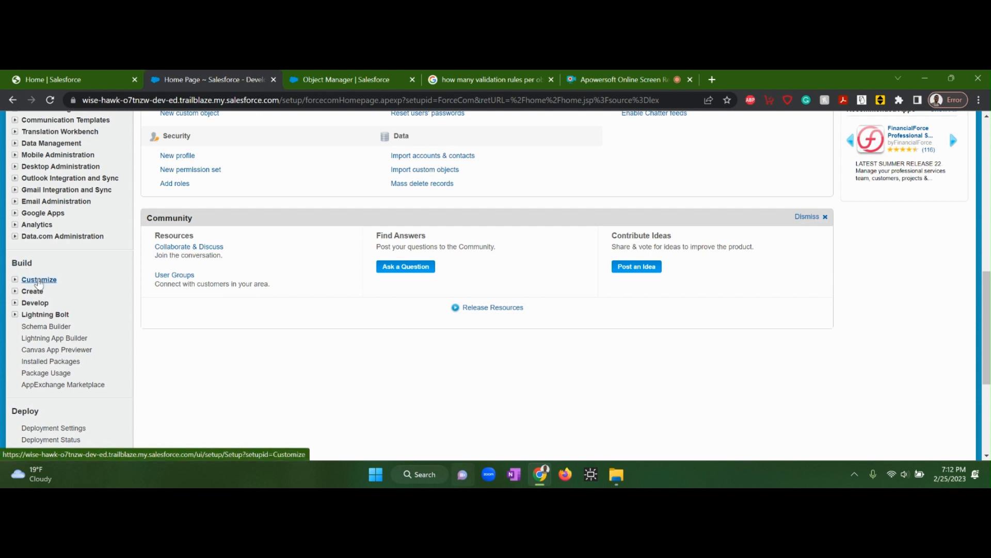
click(16, 280)
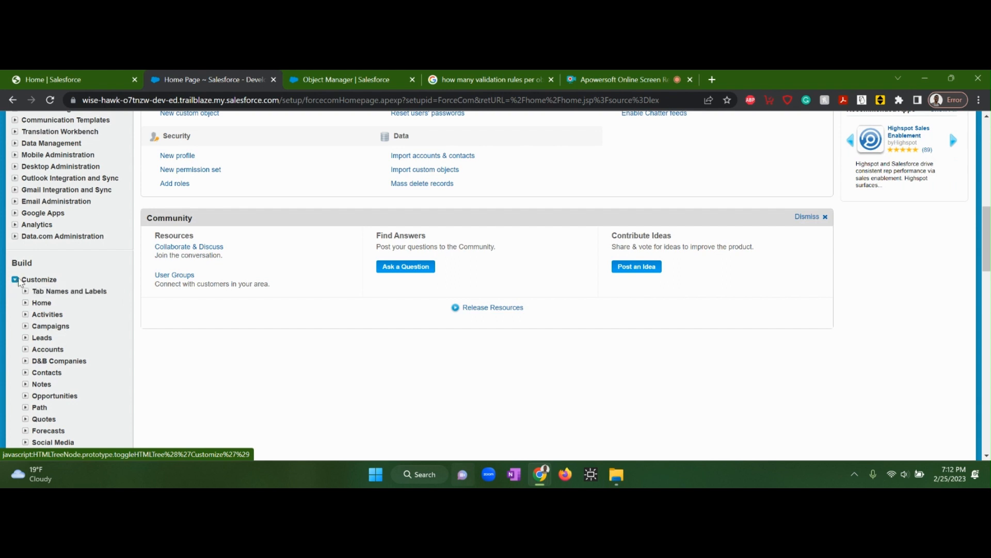
scroll(23, 271, down, 2)
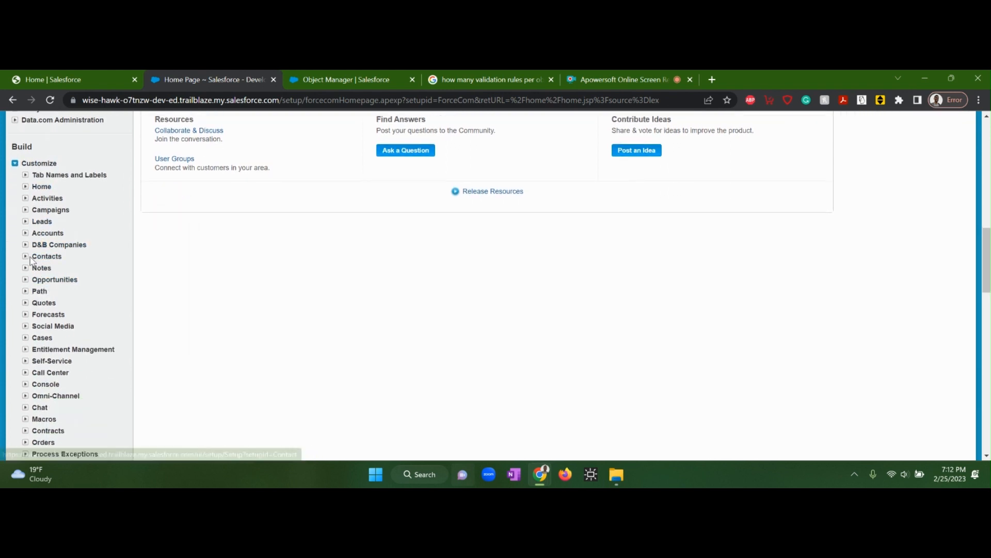
click(26, 257)
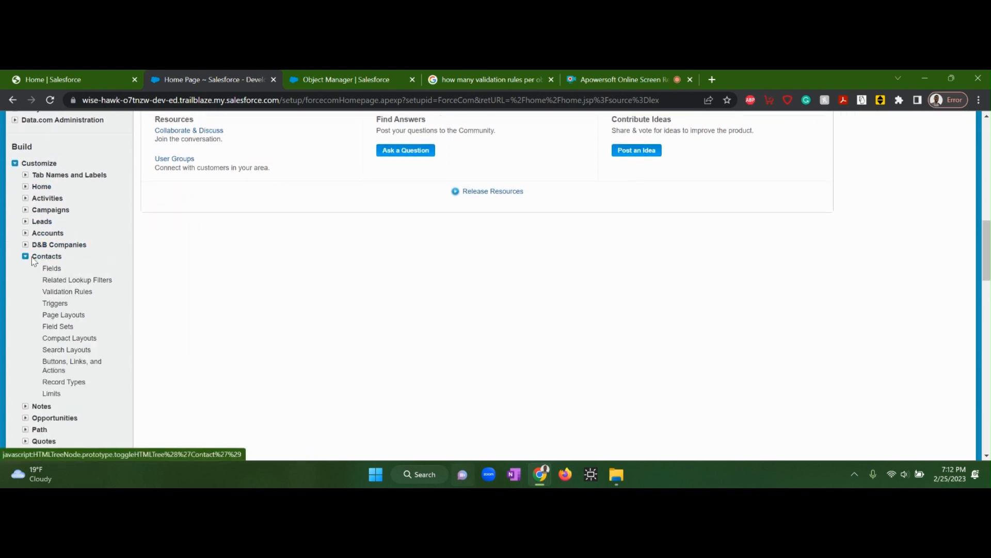
click(59, 383)
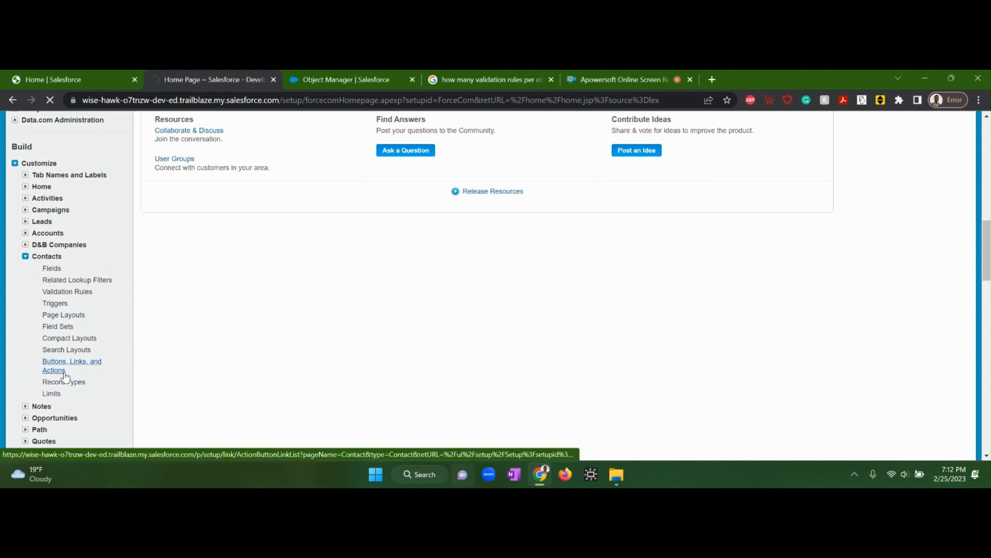
Step: Examine the usage and limit of Active Validation Rules among the Contact object limits
scroll(191, 323, down, 1)
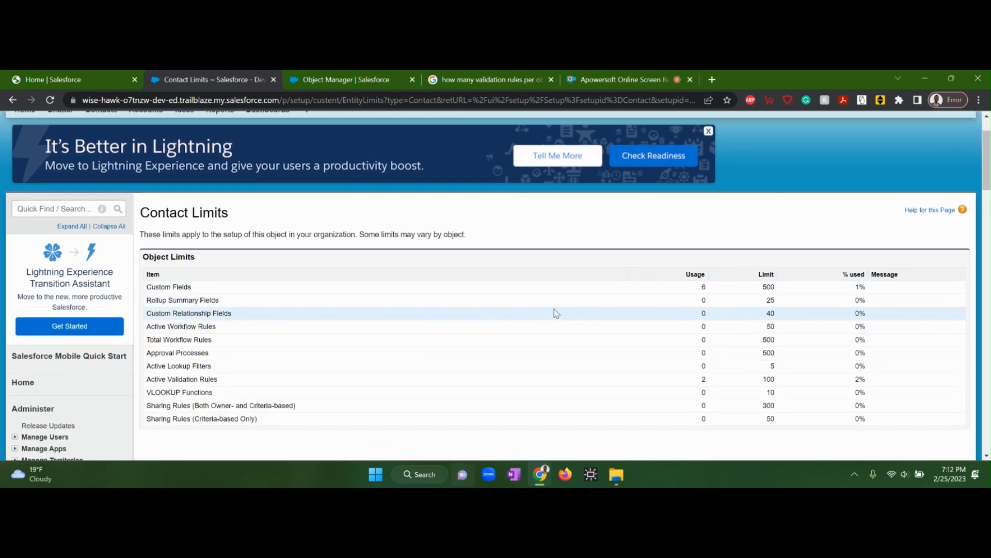
drag(176, 380, 200, 380)
click(218, 380)
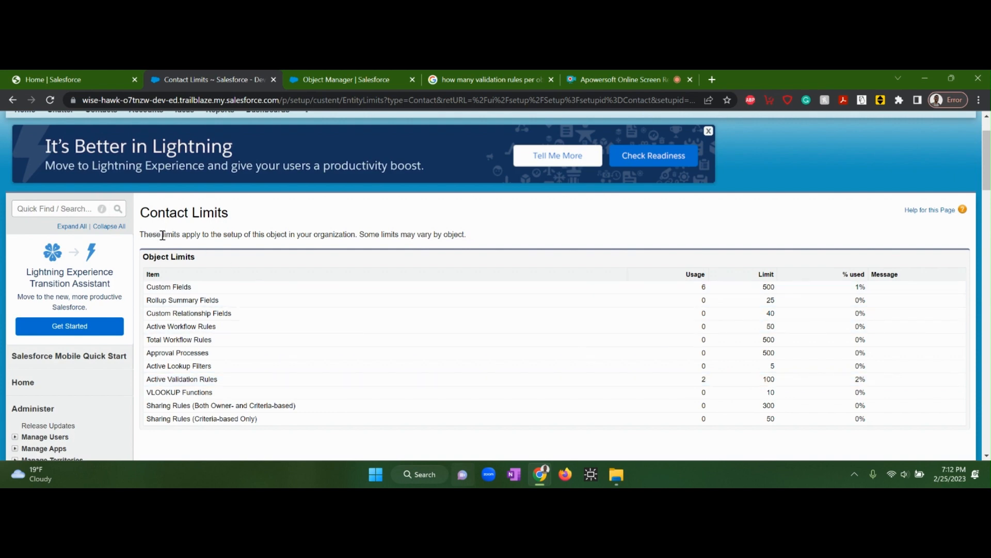
drag(251, 236, 288, 236)
click(288, 236)
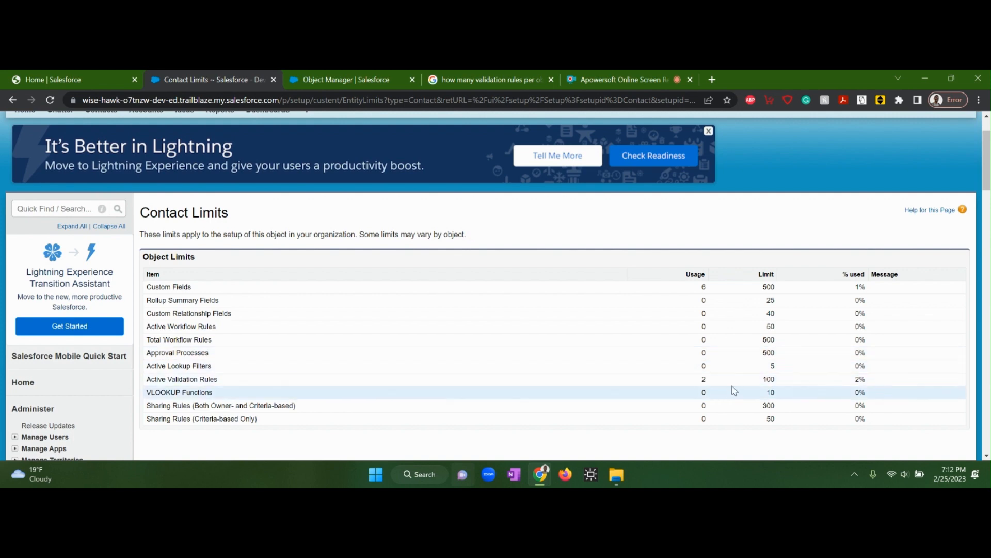
double_click(767, 382)
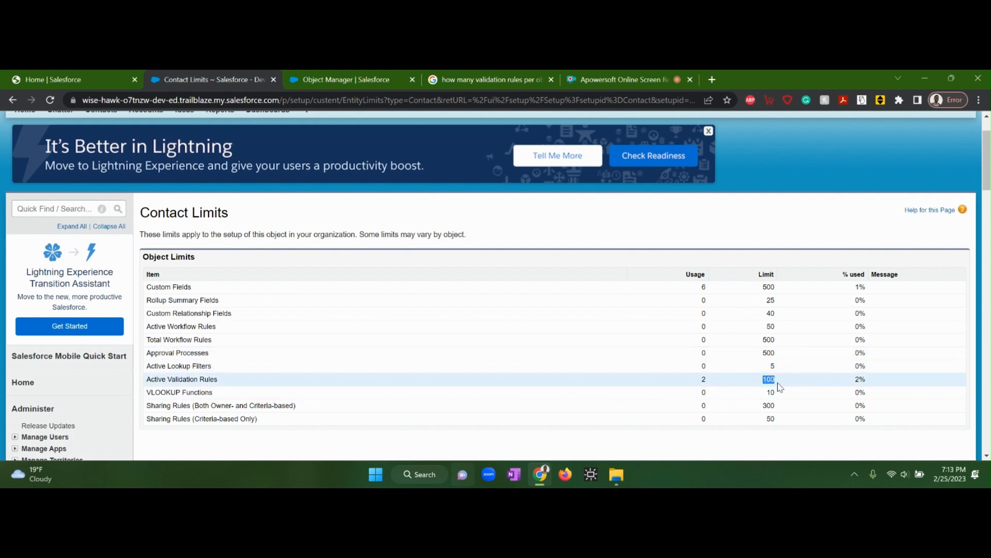
click(737, 383)
Step: Check the web search results on validation rules per Salesforce object and return to the Example_2 rule details
click(502, 83)
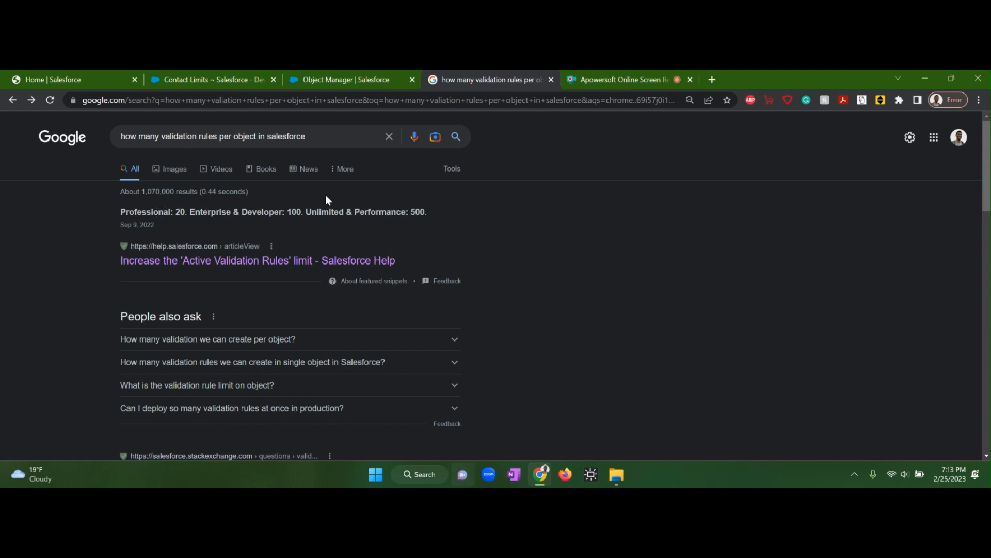
click(330, 81)
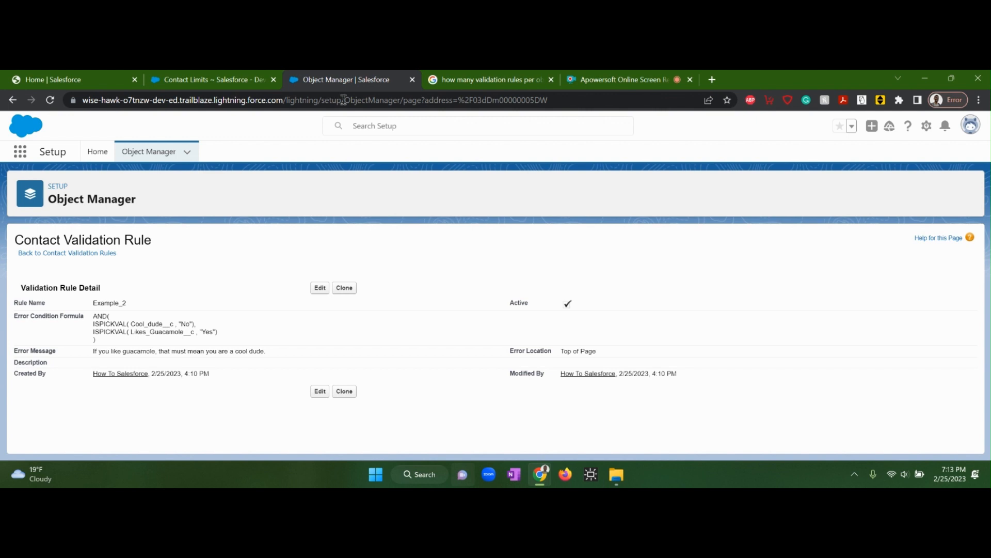